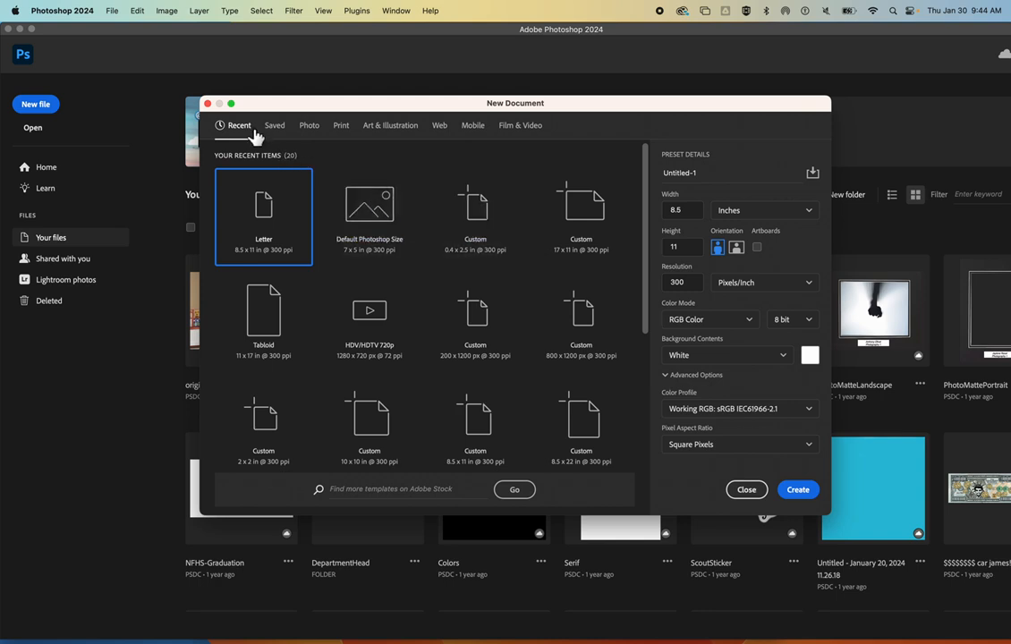
# Create a Letter print document named yourname-tag, measured in inches, and enlarge the window to fit the screen
pyautogui.click(348, 130)
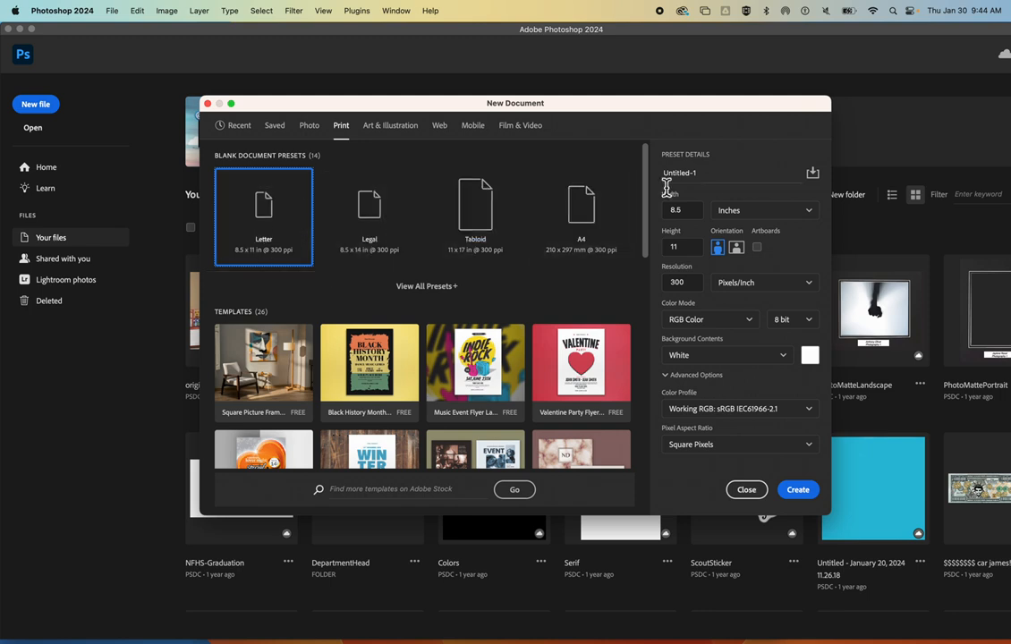
pyautogui.click(693, 175)
pyautogui.doubleClick(693, 175)
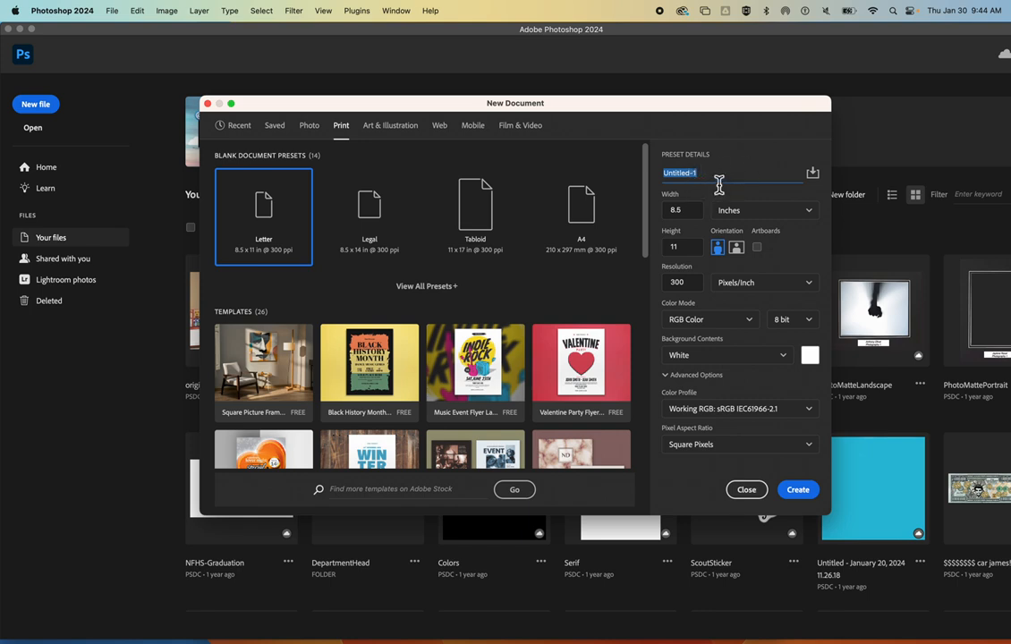
pyautogui.write('yourname-tag')
pyautogui.click(775, 215)
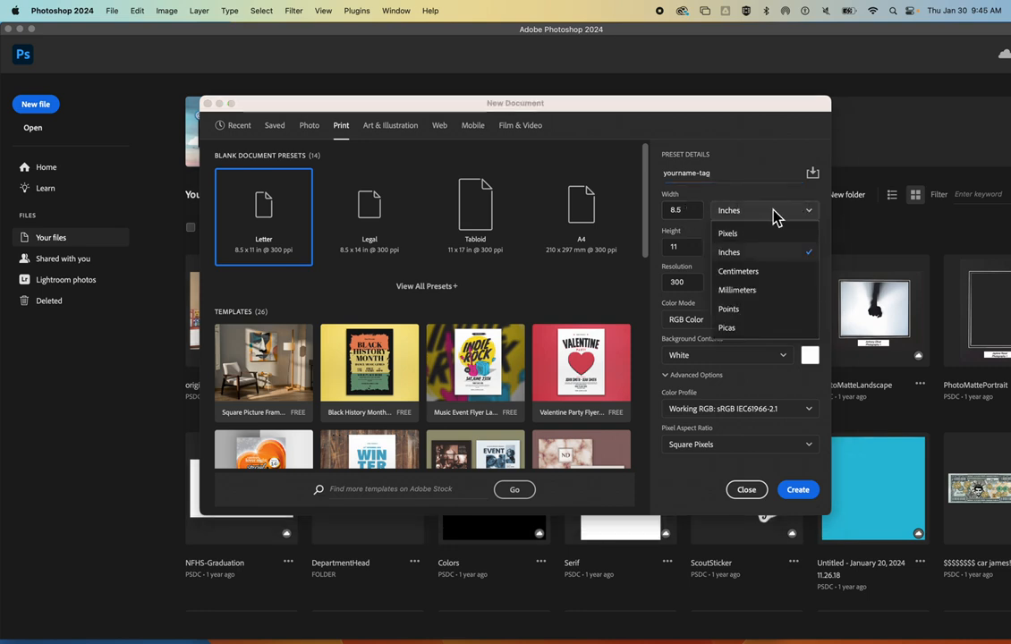
pyautogui.click(762, 256)
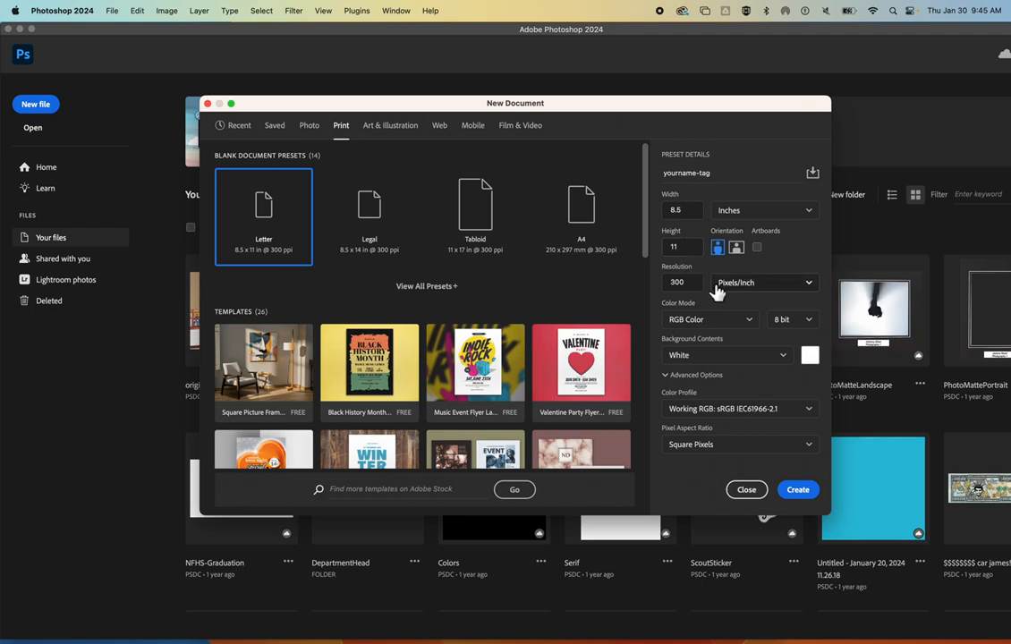
pyautogui.click(799, 492)
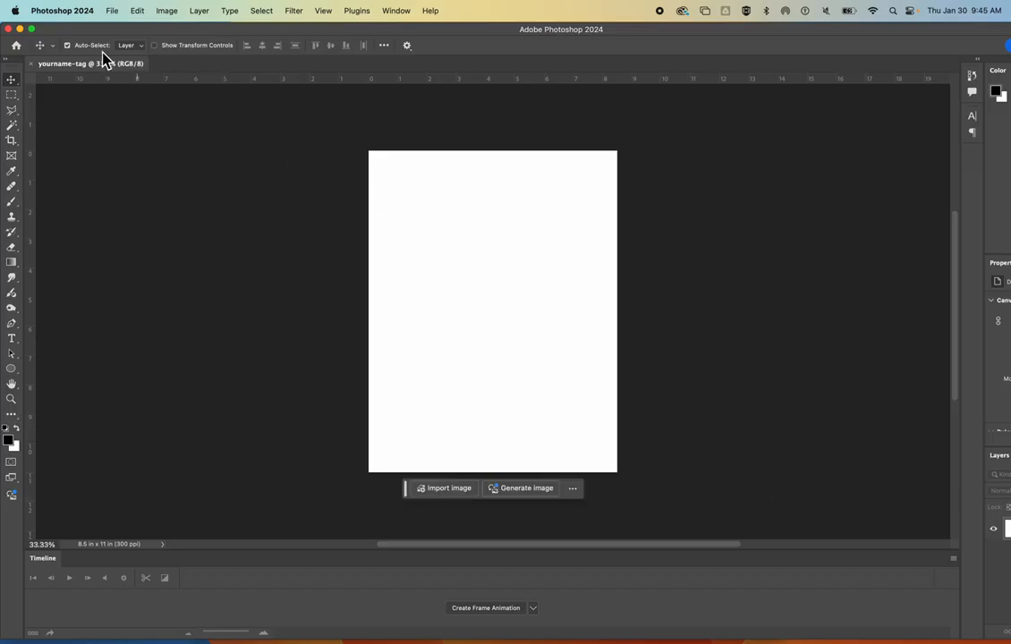
pyautogui.click(31, 29)
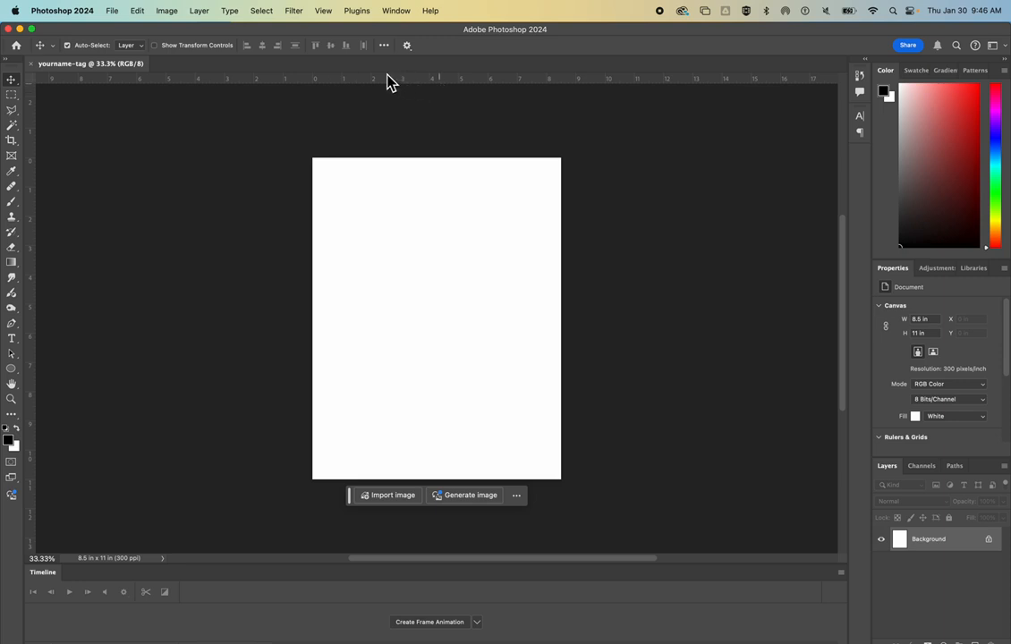
# Hide the rulers around the canvas and show them again
pyautogui.click(323, 13)
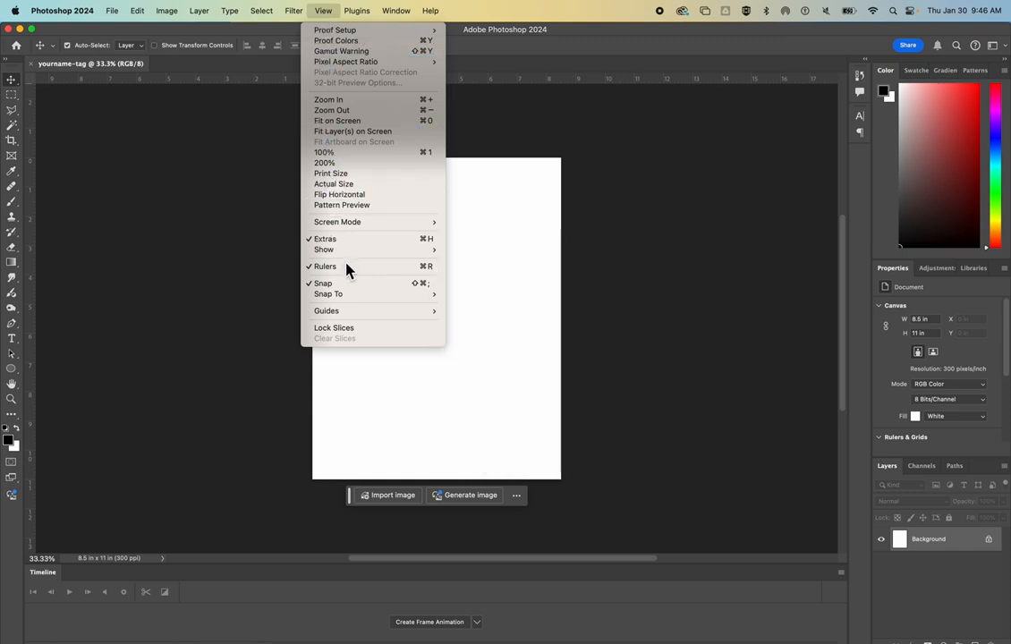
pyautogui.click(383, 268)
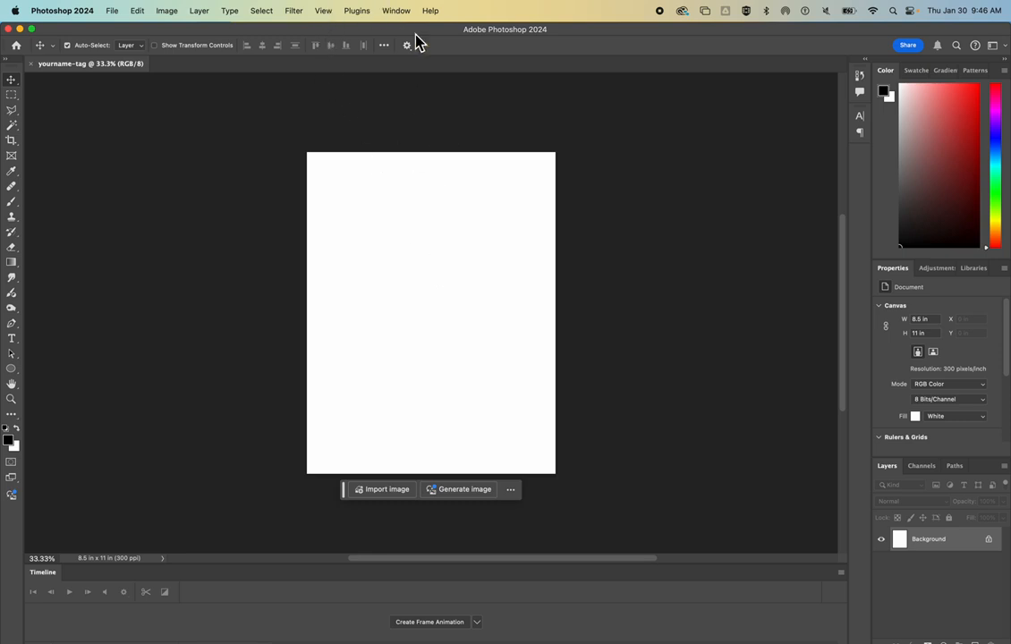
pyautogui.click(323, 10)
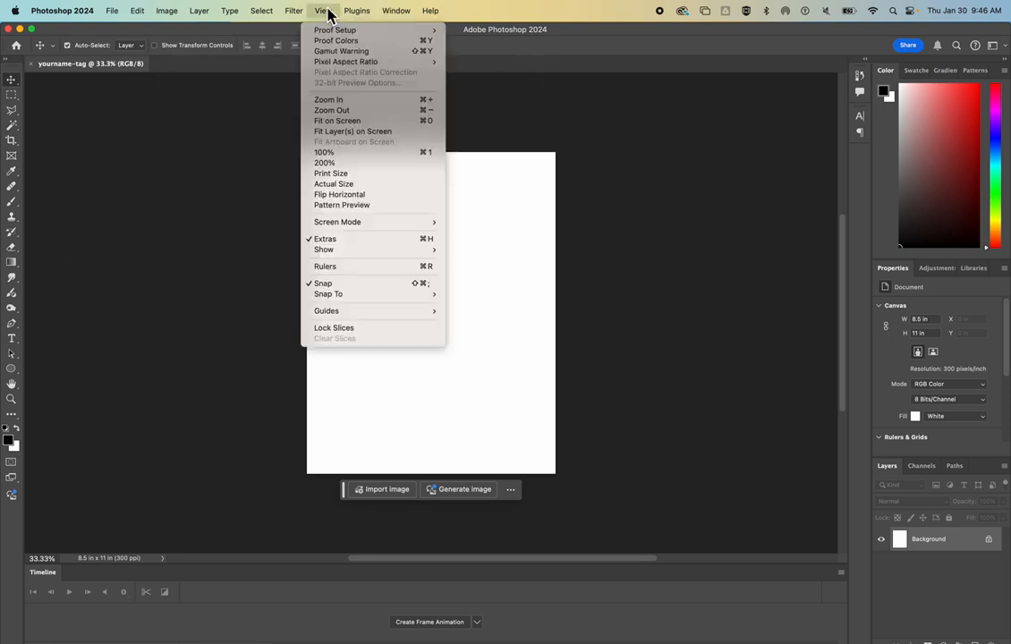
pyautogui.click(355, 268)
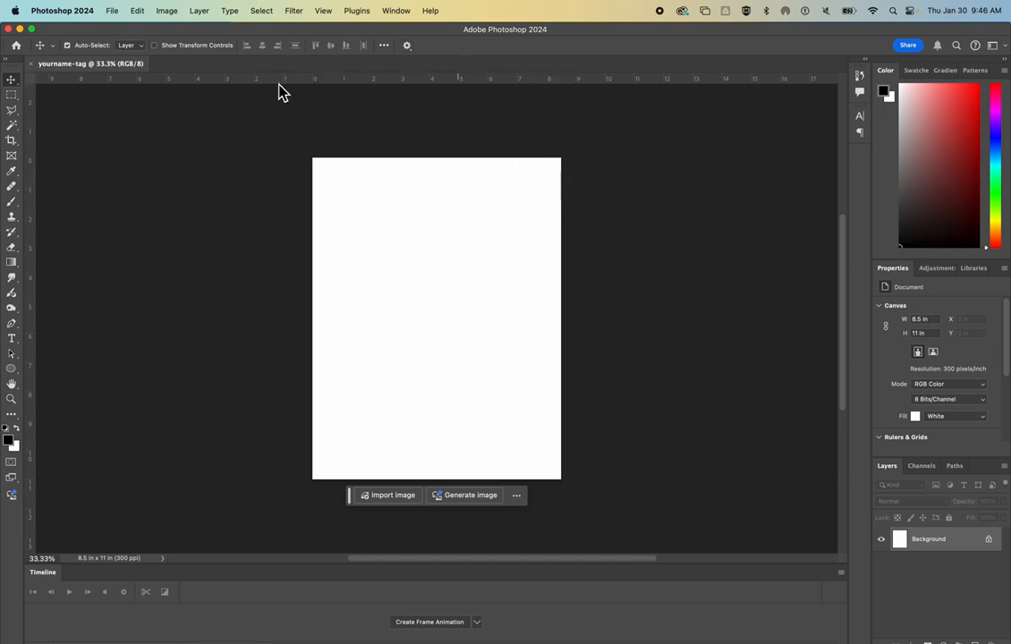
# Set the ruler units to inches and place horizontal guides at about 3.67 in and 7.33 in, dividing the page into thirds
pyautogui.rightClick(464, 81)
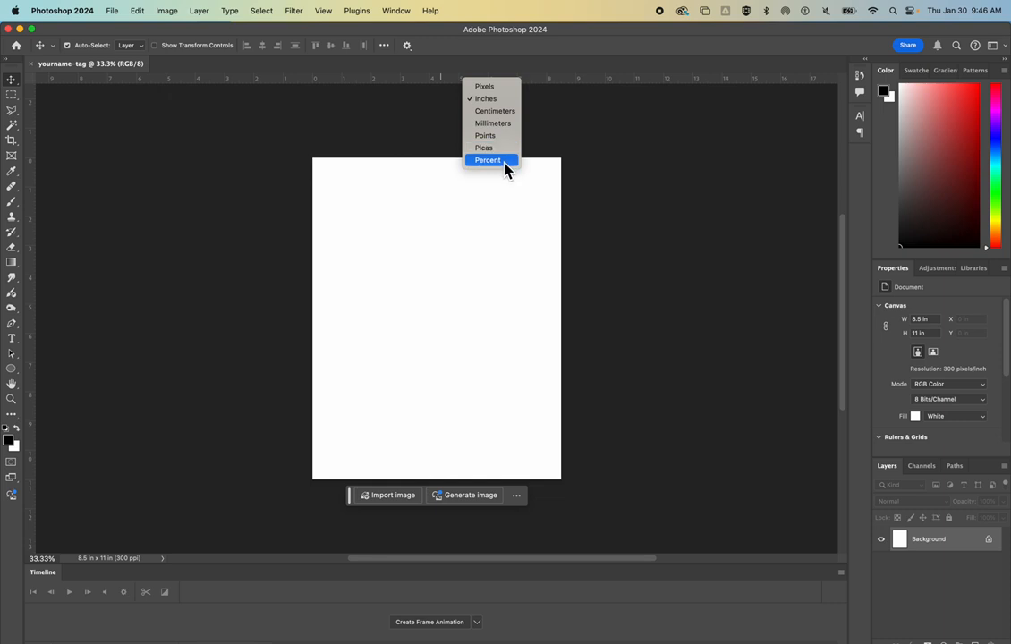
pyautogui.click(498, 100)
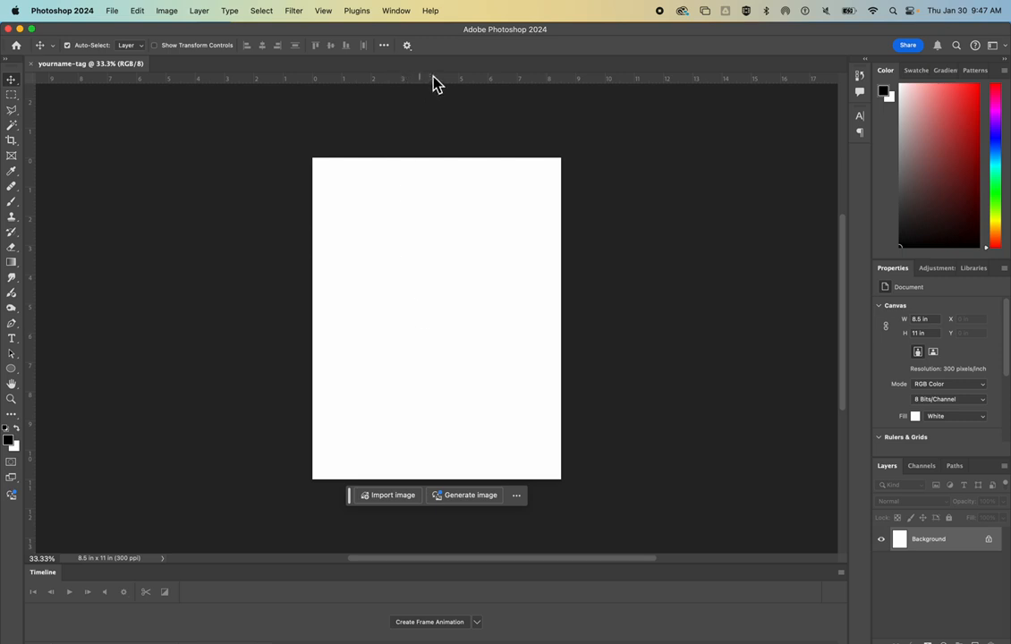
pyautogui.moveTo(433, 77)
pyautogui.mouseDown()
pyautogui.moveTo(440, 97)
pyautogui.moveTo(441, 81)
pyautogui.mouseUp()
pyautogui.moveTo(444, 83); pyautogui.dragTo(465, 269)
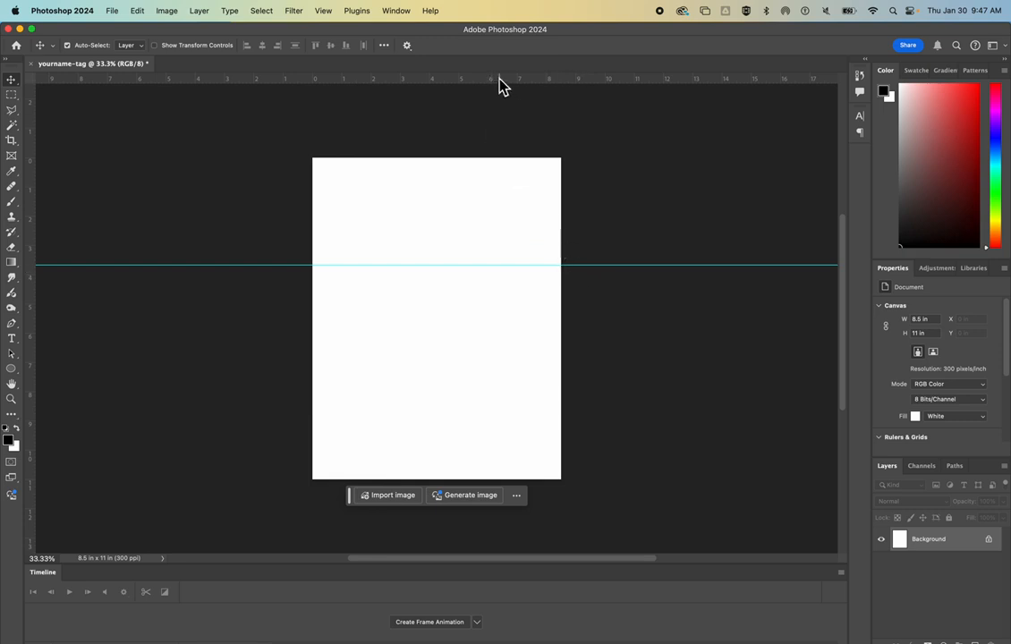
pyautogui.moveTo(499, 85); pyautogui.dragTo(524, 378)
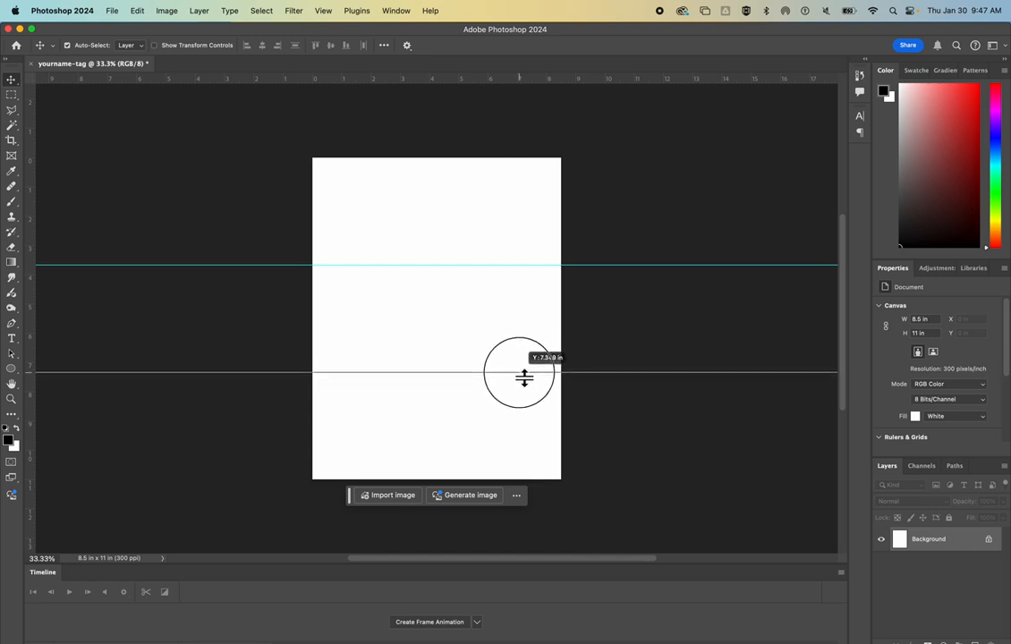
pyautogui.moveTo(524, 378); pyautogui.dragTo(520, 373)
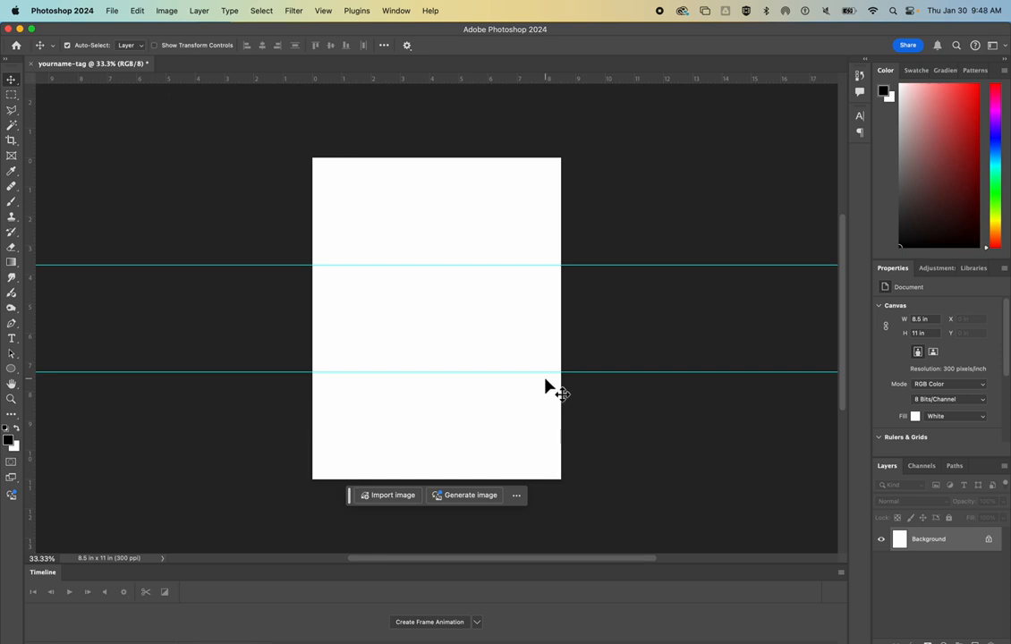
# Open Calculator, compute 11 divided by 3, multiply that result by 2, and close the calculator
pyautogui.press('super+space')
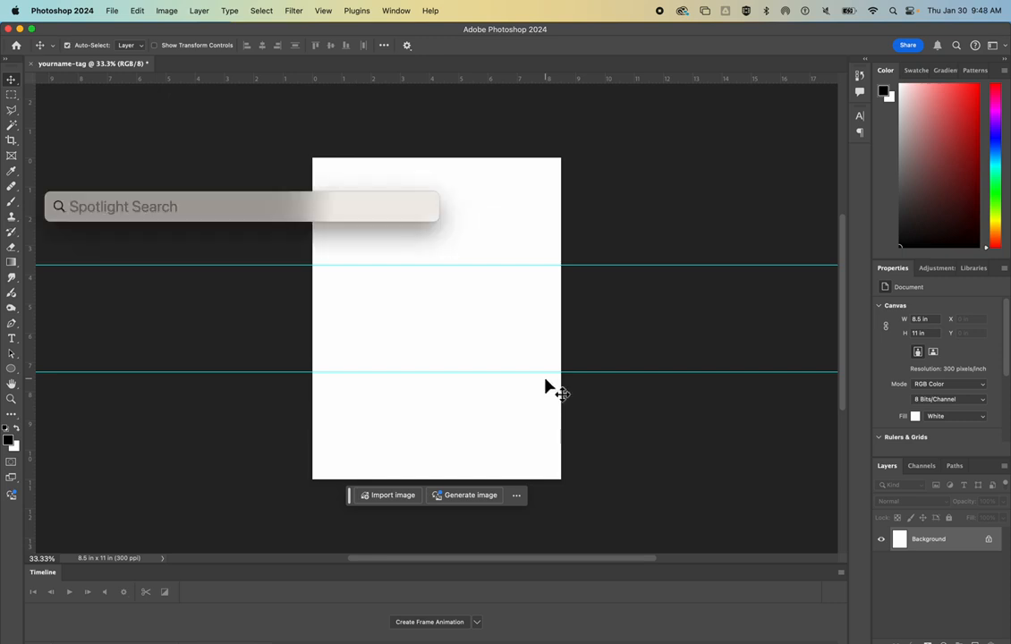
pyautogui.write('calculator')
pyautogui.press('Return')
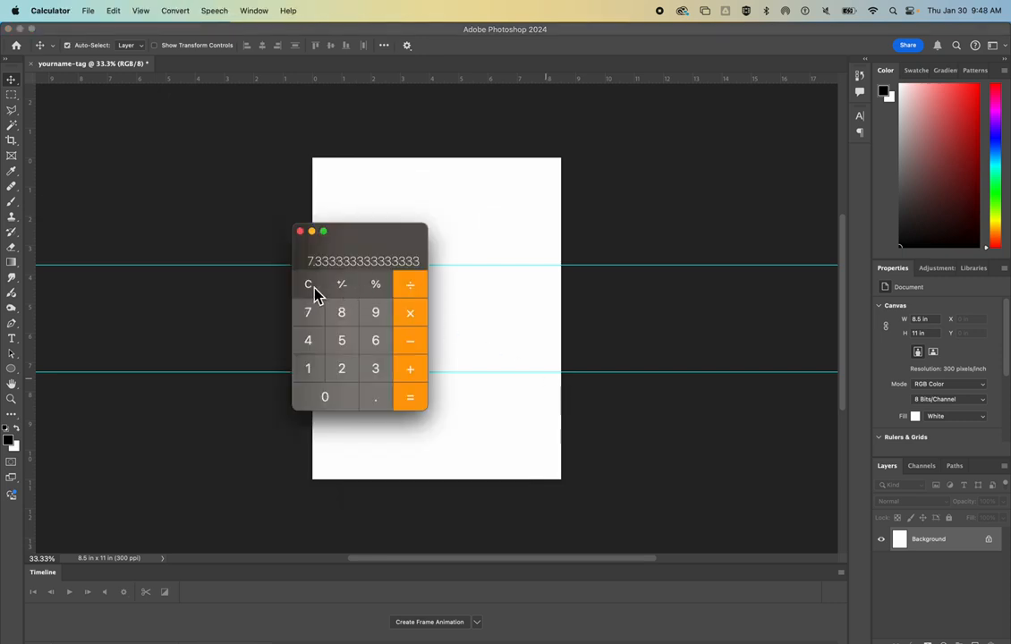
pyautogui.click(308, 370)
pyautogui.click(308, 370)
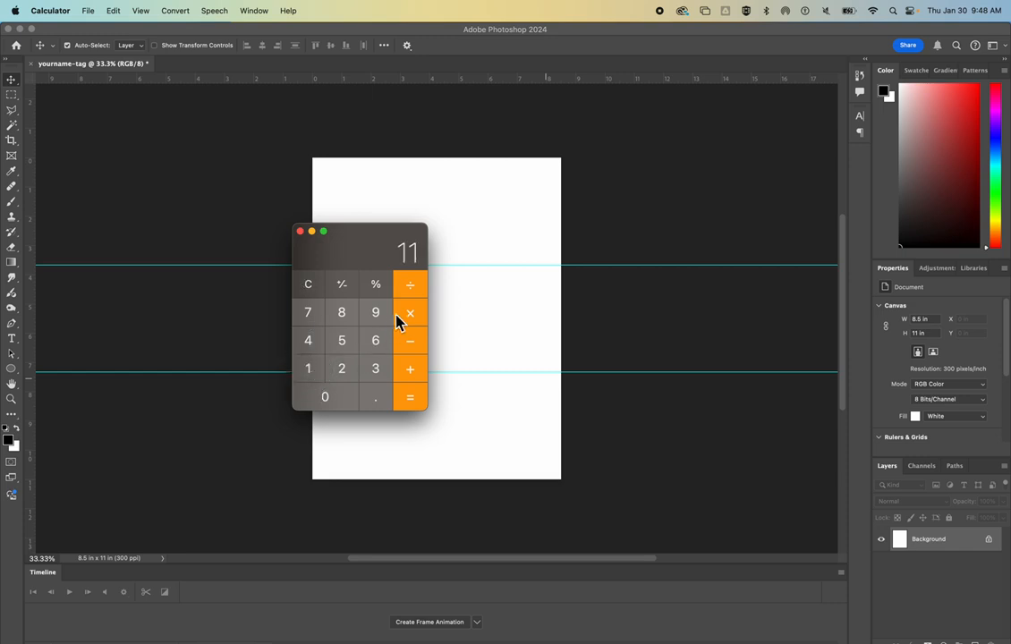
pyautogui.click(375, 372)
pyautogui.click(407, 394)
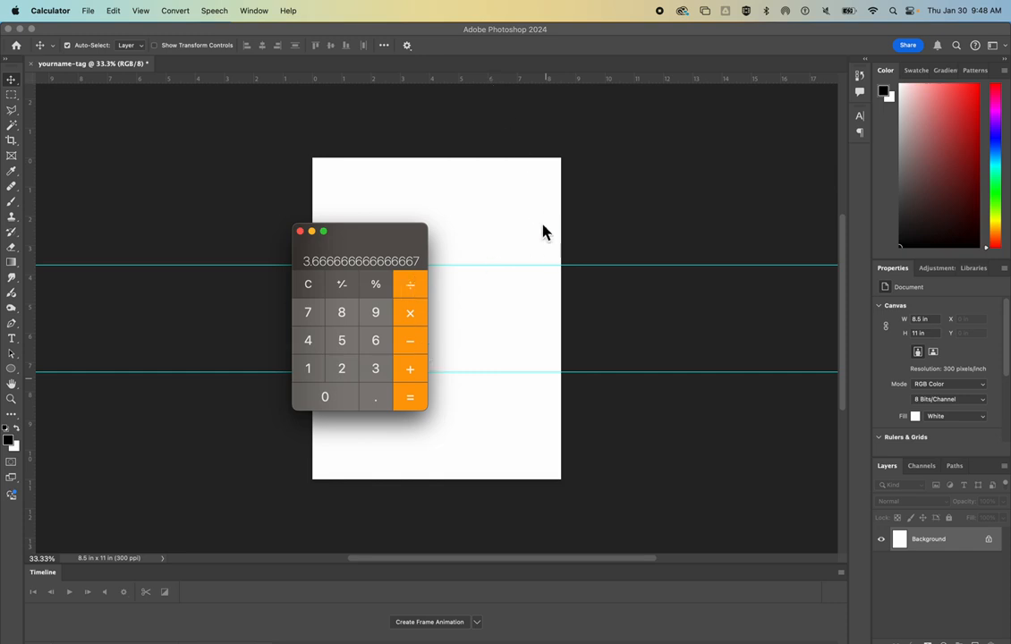
pyautogui.click(410, 313)
pyautogui.click(343, 370)
pyautogui.click(412, 395)
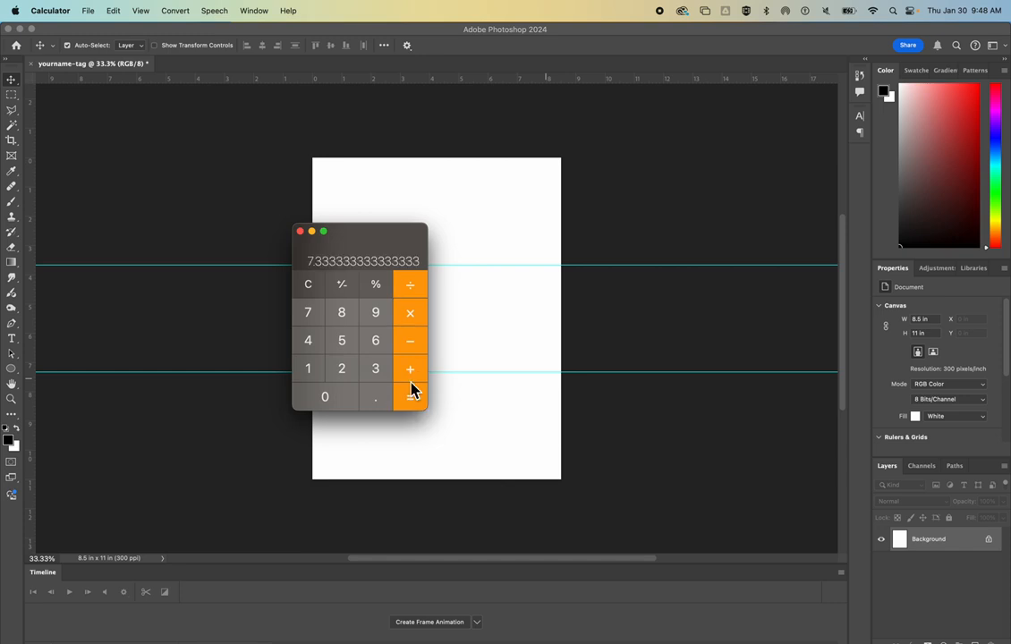
pyautogui.click(300, 231)
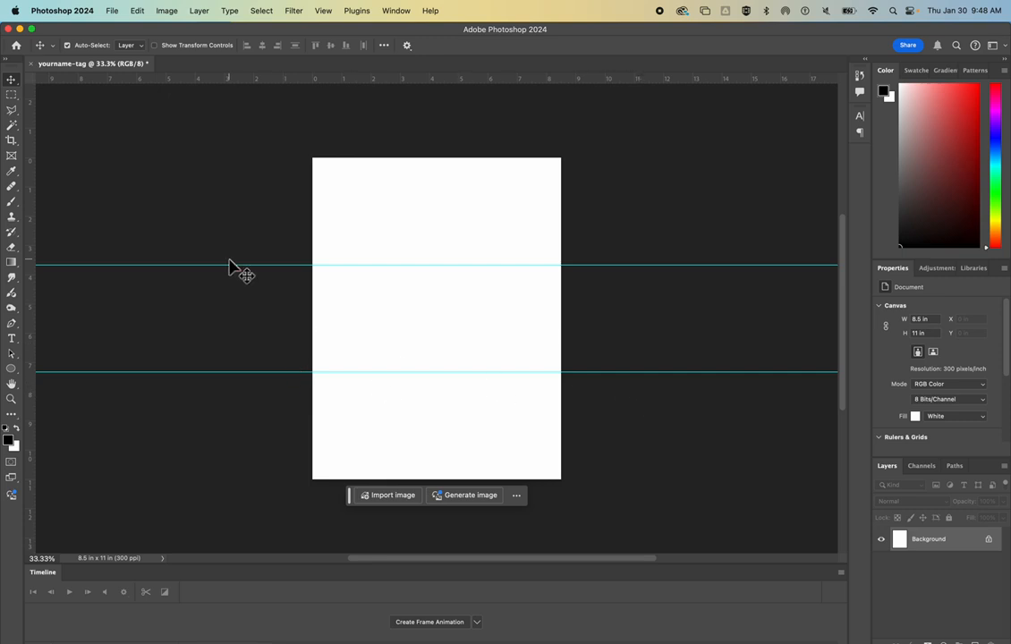
# Draw straight black lines across the full page width along both guides with a 6 px Brush
pyautogui.click(11, 204)
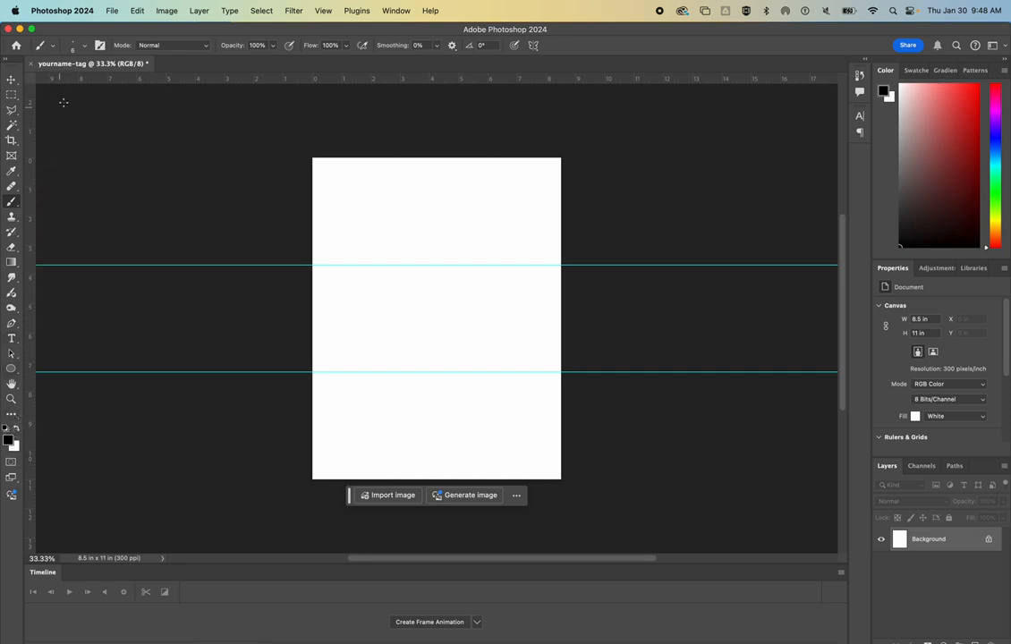
pyautogui.click(86, 45)
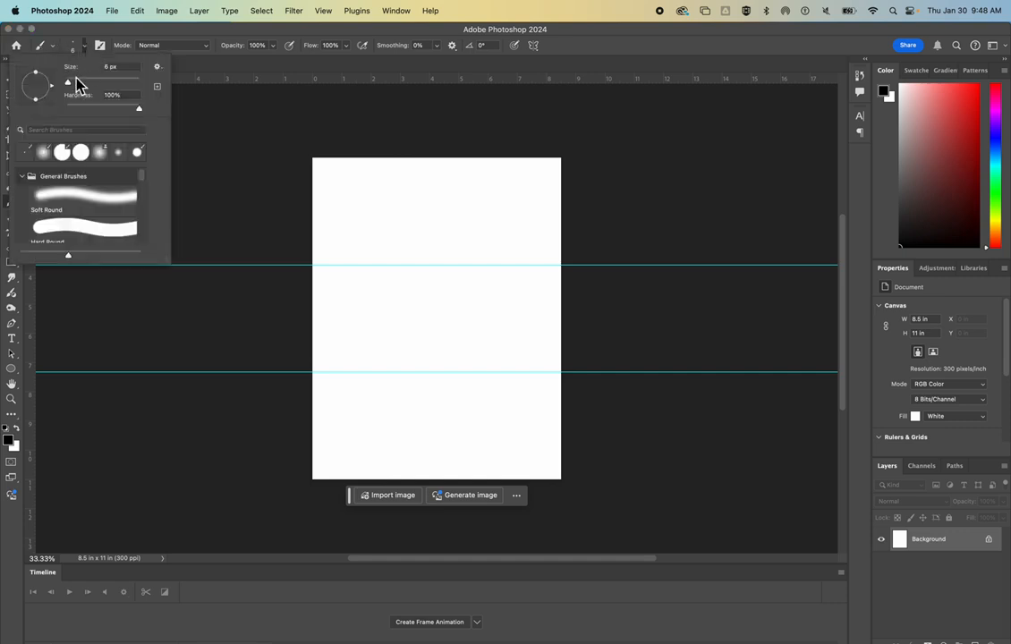
pyautogui.moveTo(71, 85); pyautogui.dragTo(68, 84)
pyautogui.click(85, 45)
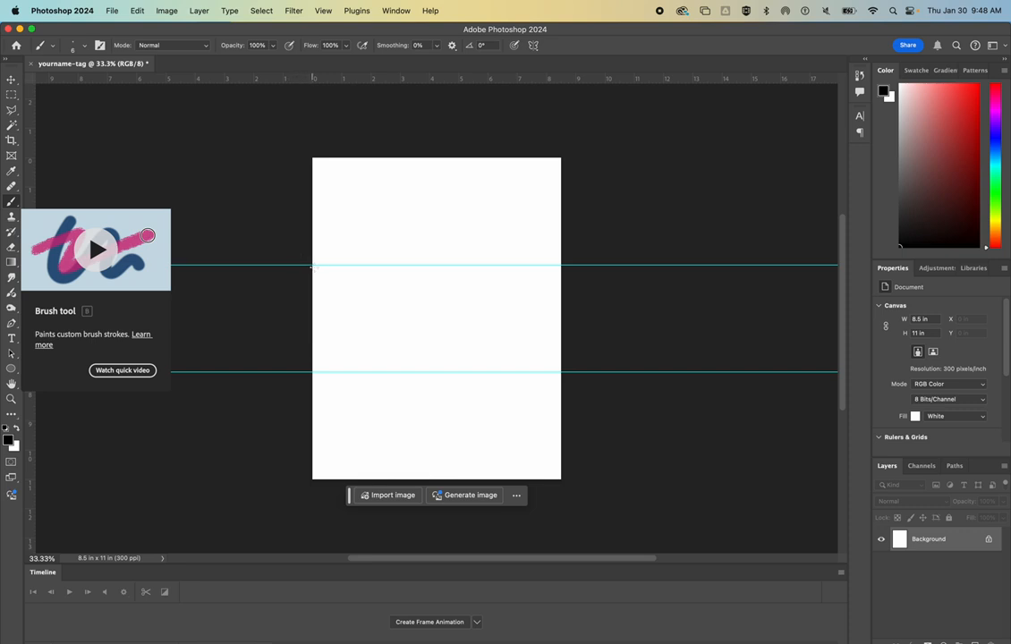
pyautogui.click(312, 265)
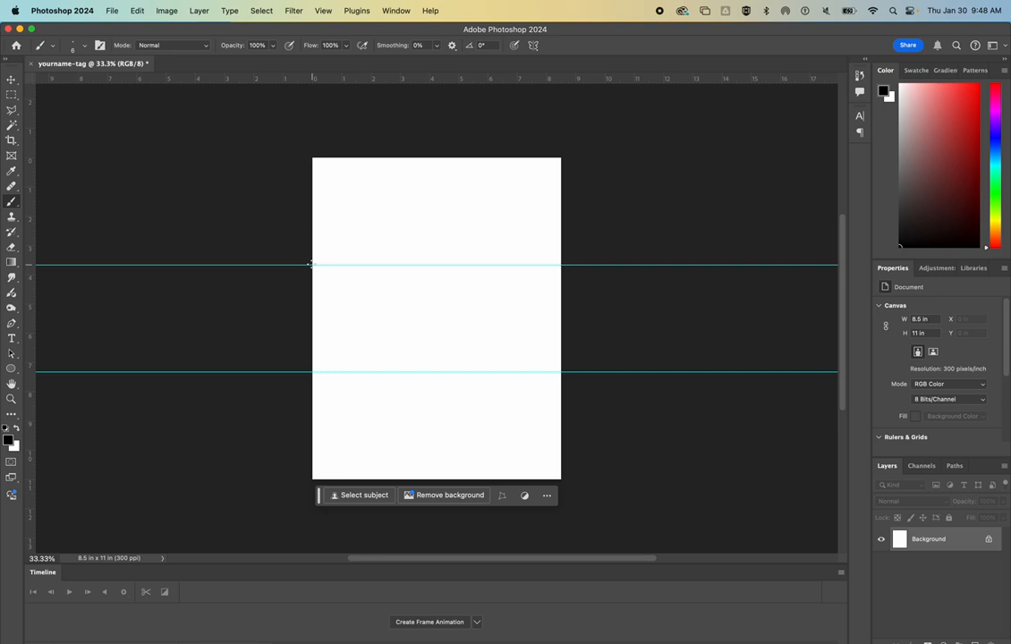
pyautogui.keyDown('shift'); pyautogui.click(562, 263); pyautogui.keyUp('shift')
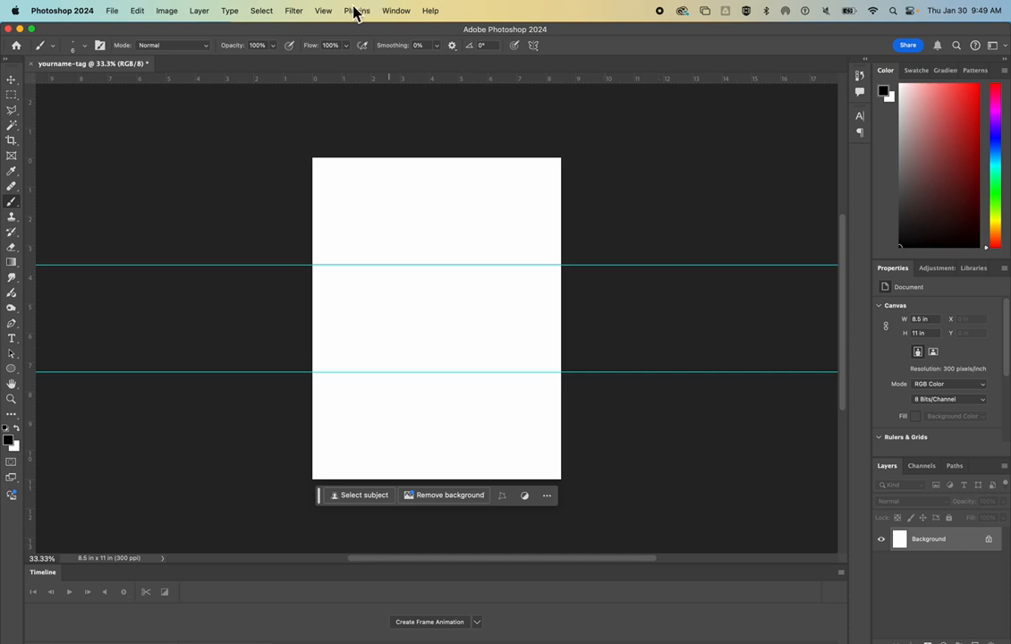
# Switch the rulers off and back on
pyautogui.click(323, 11)
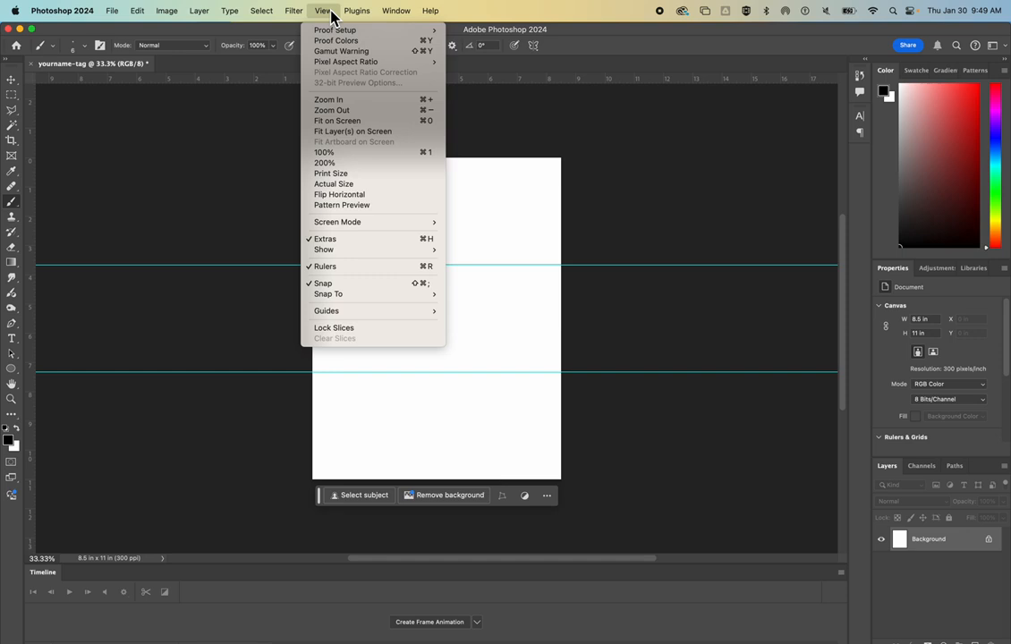
pyautogui.click(355, 268)
pyautogui.press('super+r')
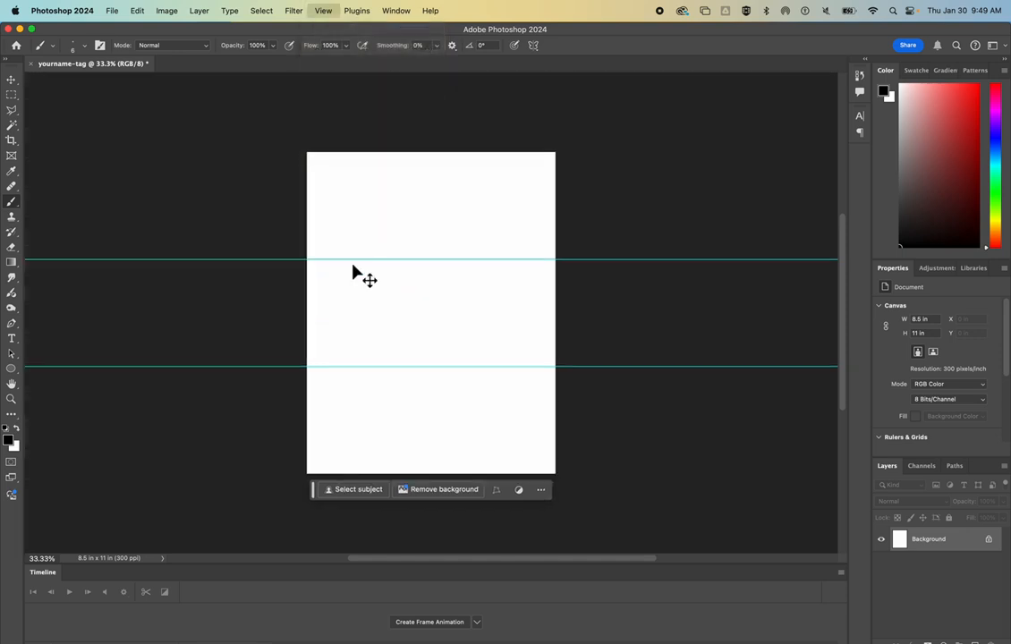
# Clear all guides from the document and undo the clearing
pyautogui.click(325, 12)
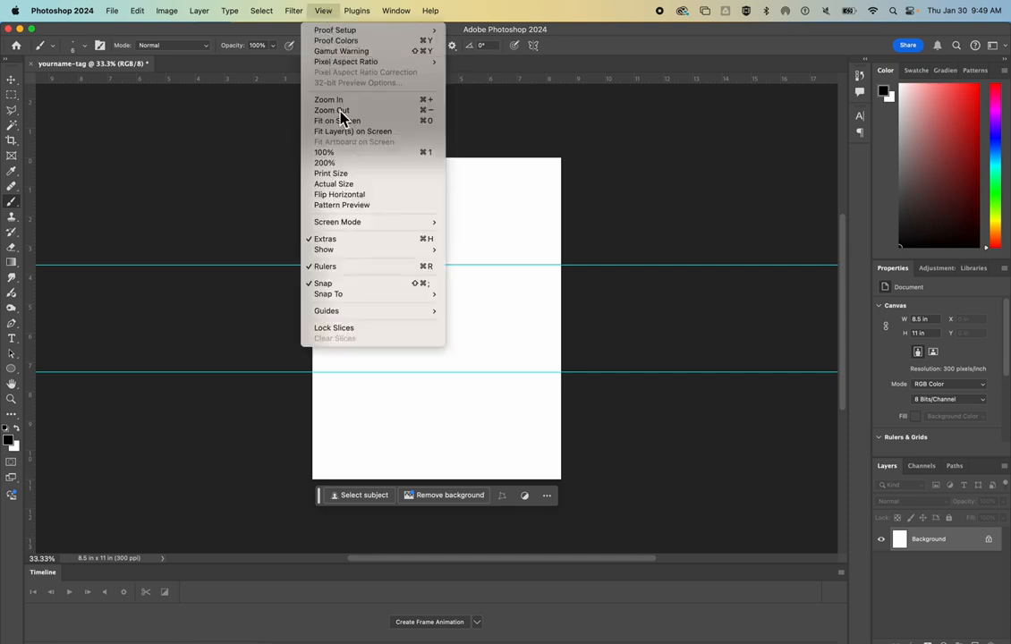
pyautogui.moveTo(374, 320)
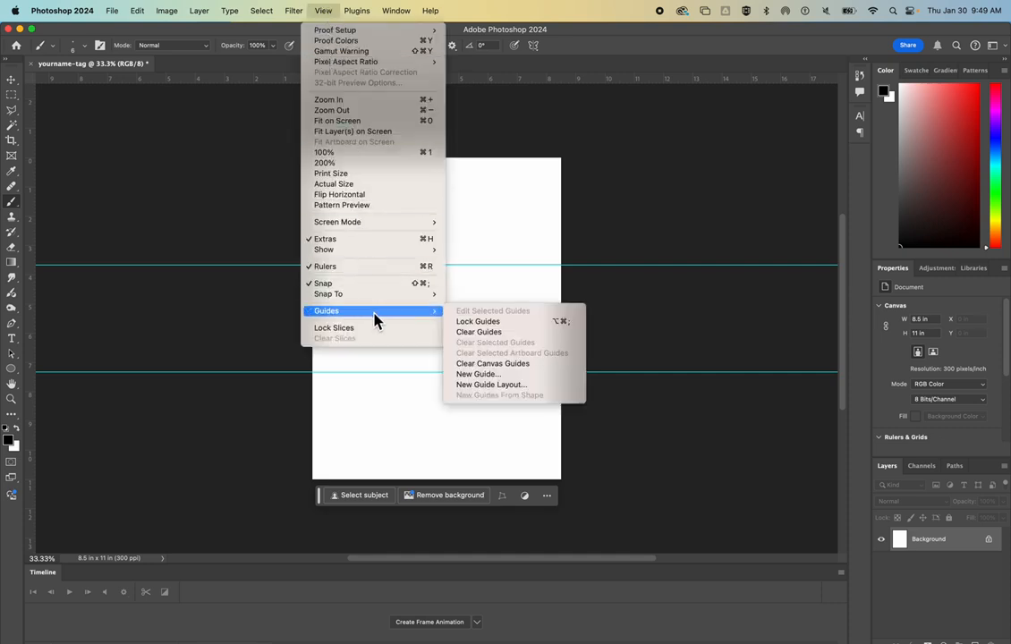
pyautogui.click(517, 332)
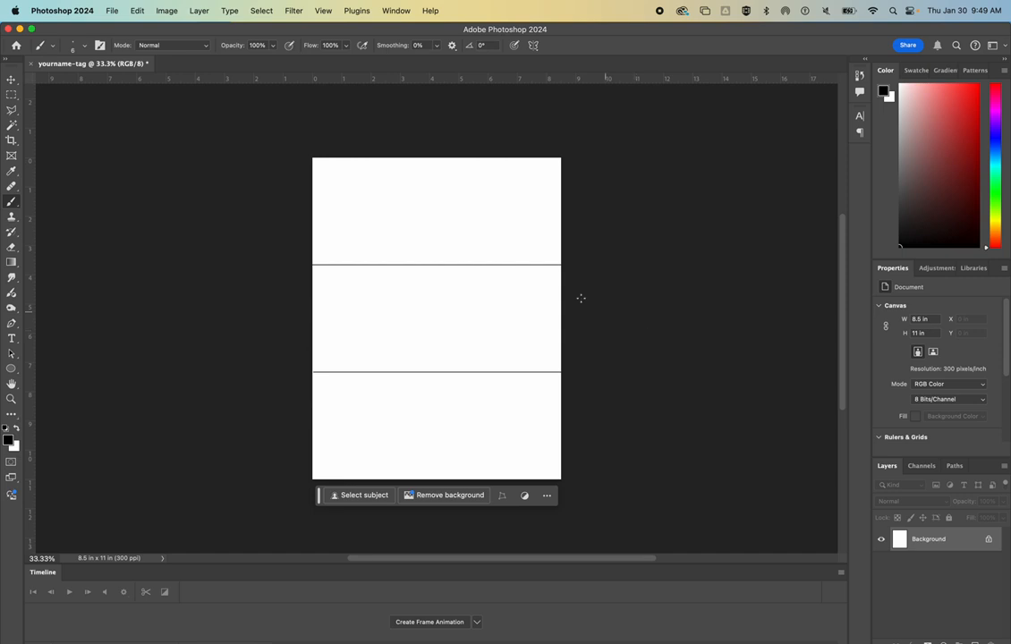
pyautogui.click(137, 11)
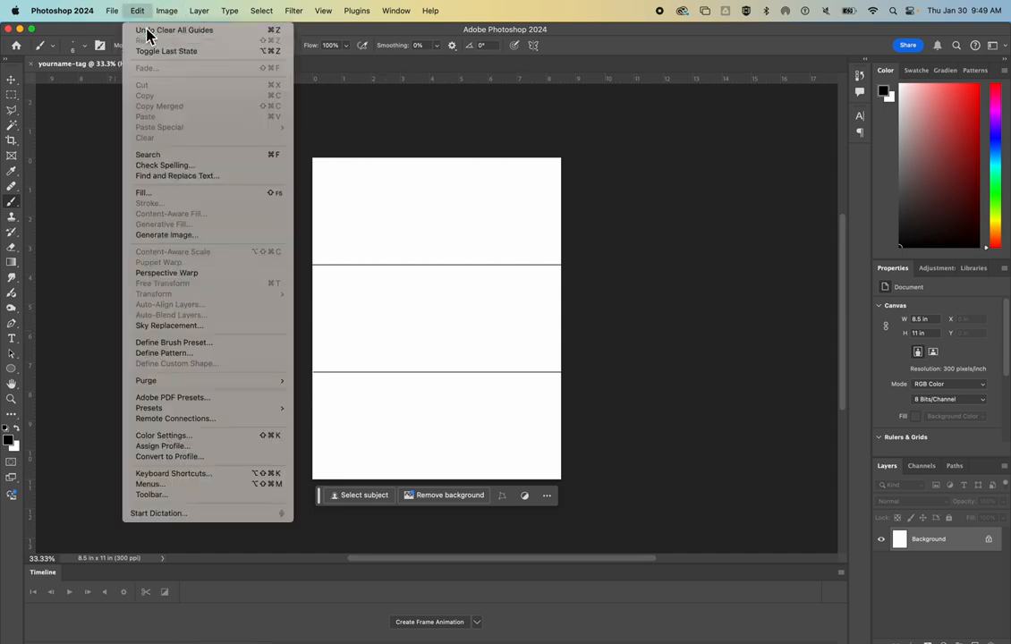
pyautogui.click(150, 31)
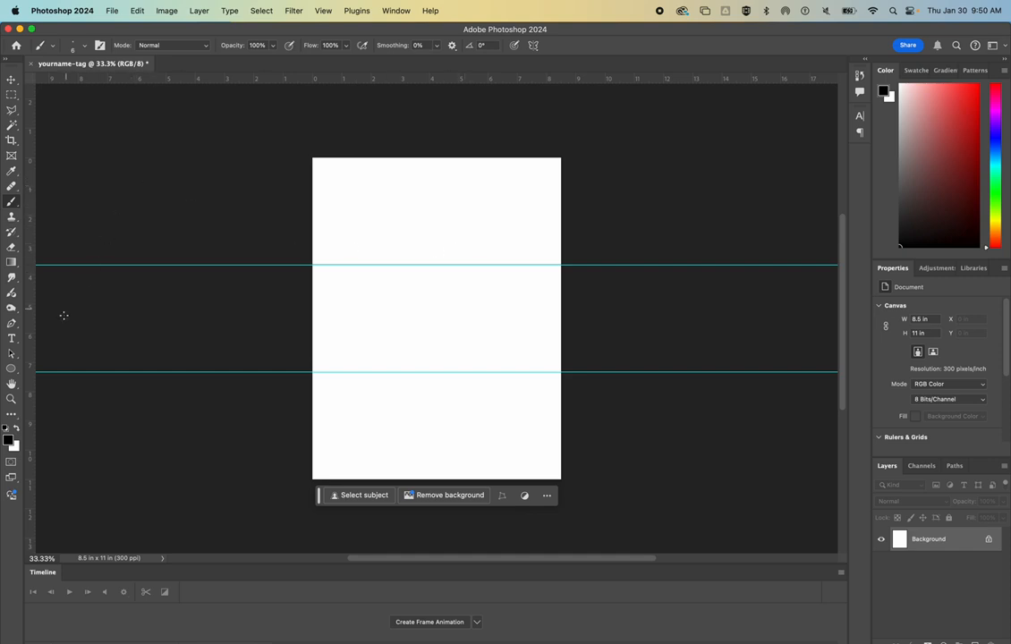
# Add the text "Yourname" in the middle section of the page with the Type tool
pyautogui.click(12, 340)
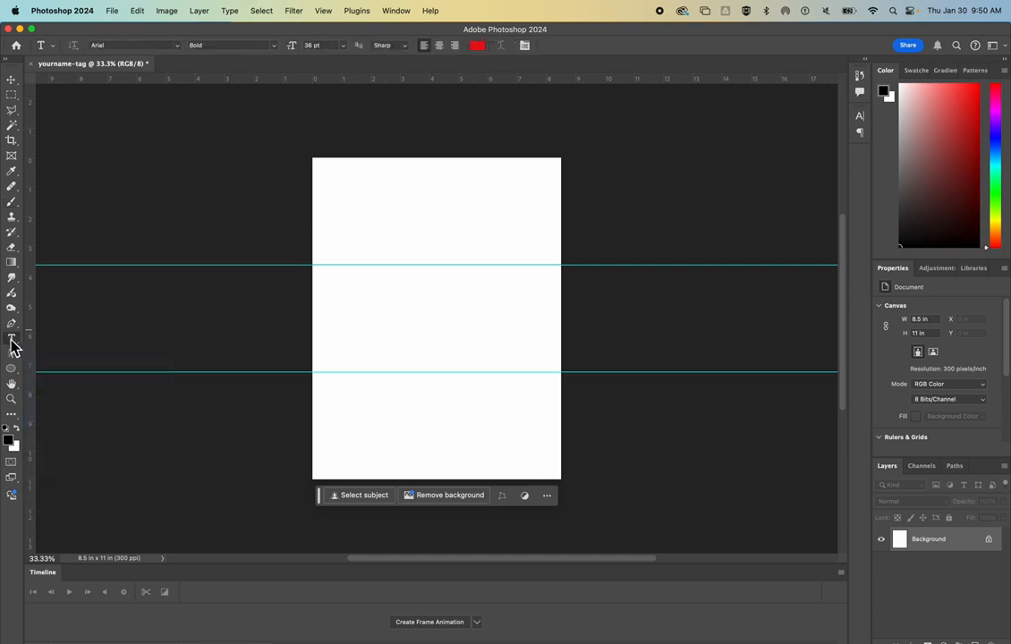
pyautogui.click(353, 291)
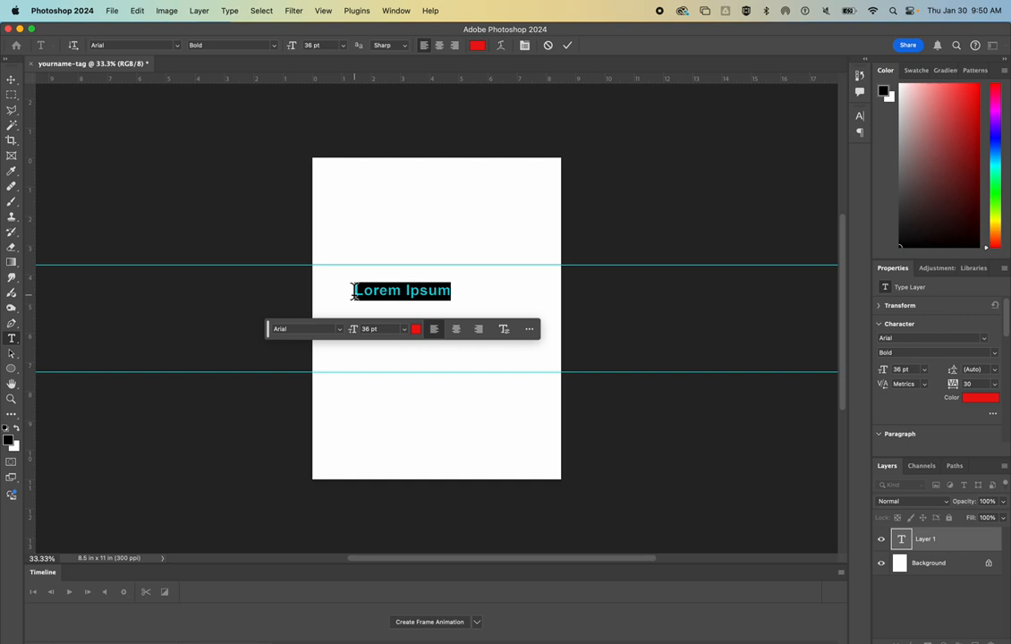
pyautogui.write('Yourname')
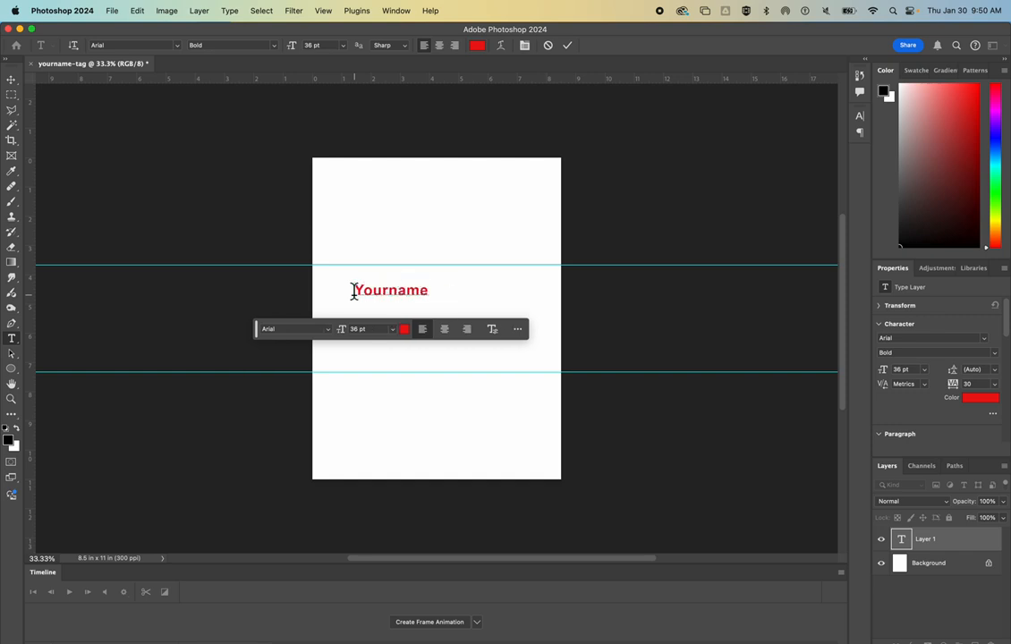
# Recolor the whole "Yourname" text to turquoise and finish editing it
pyautogui.moveTo(360, 297); pyautogui.dragTo(433, 298)
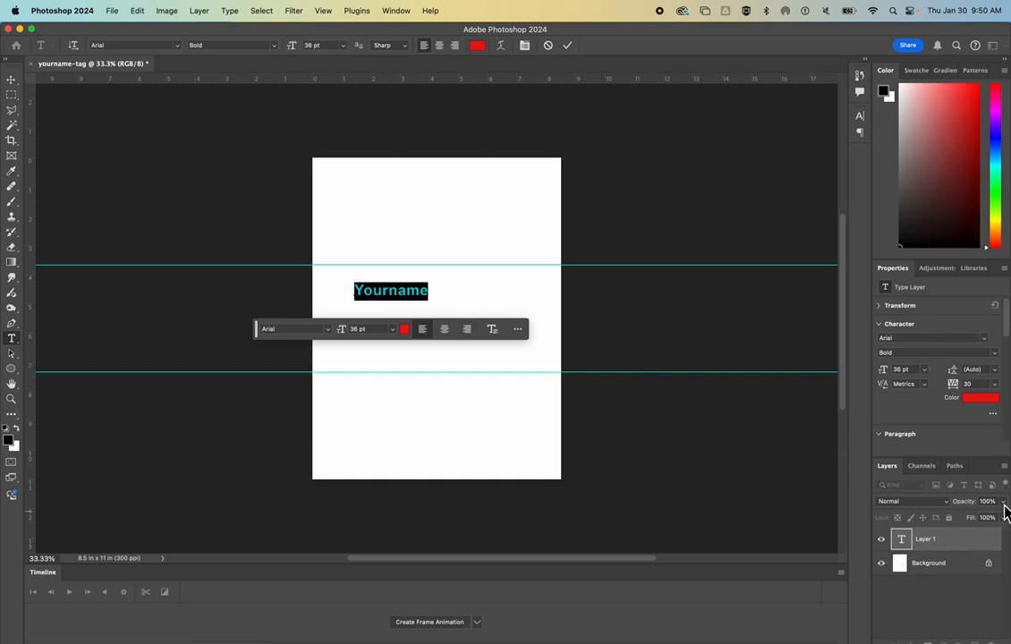
pyautogui.click(981, 397)
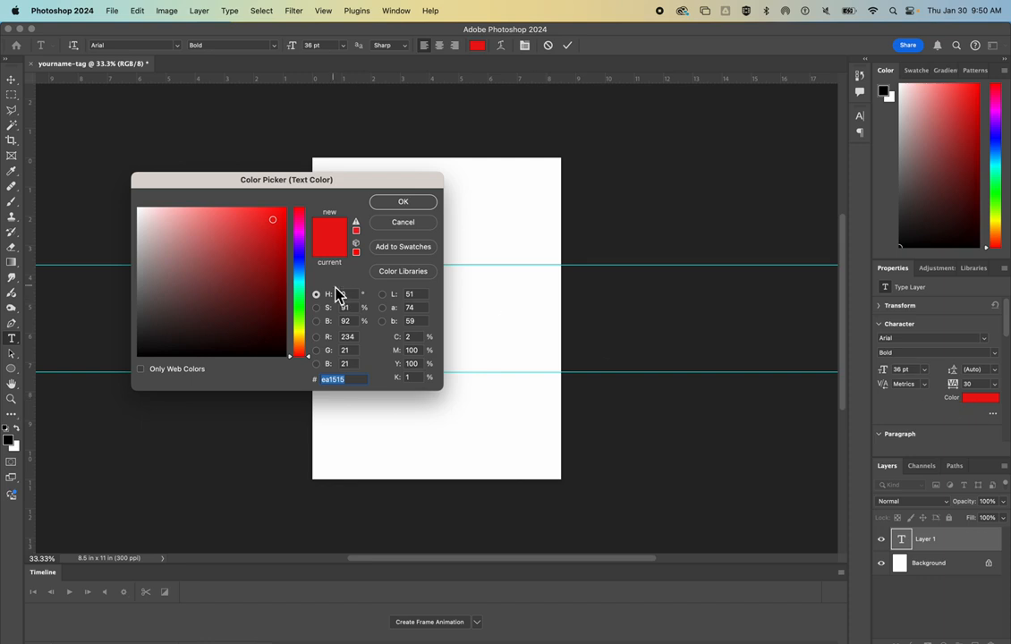
pyautogui.click(297, 258)
pyautogui.moveTo(242, 266); pyautogui.dragTo(269, 228)
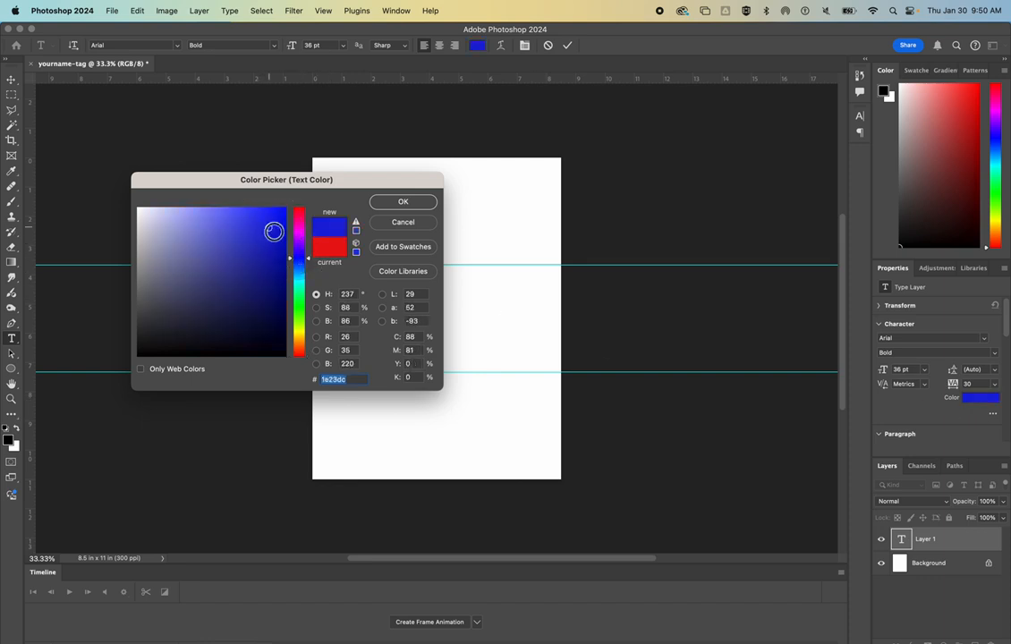
pyautogui.moveTo(307, 278); pyautogui.dragTo(300, 289)
pyautogui.moveTo(241, 268); pyautogui.dragTo(265, 229)
pyautogui.click(417, 205)
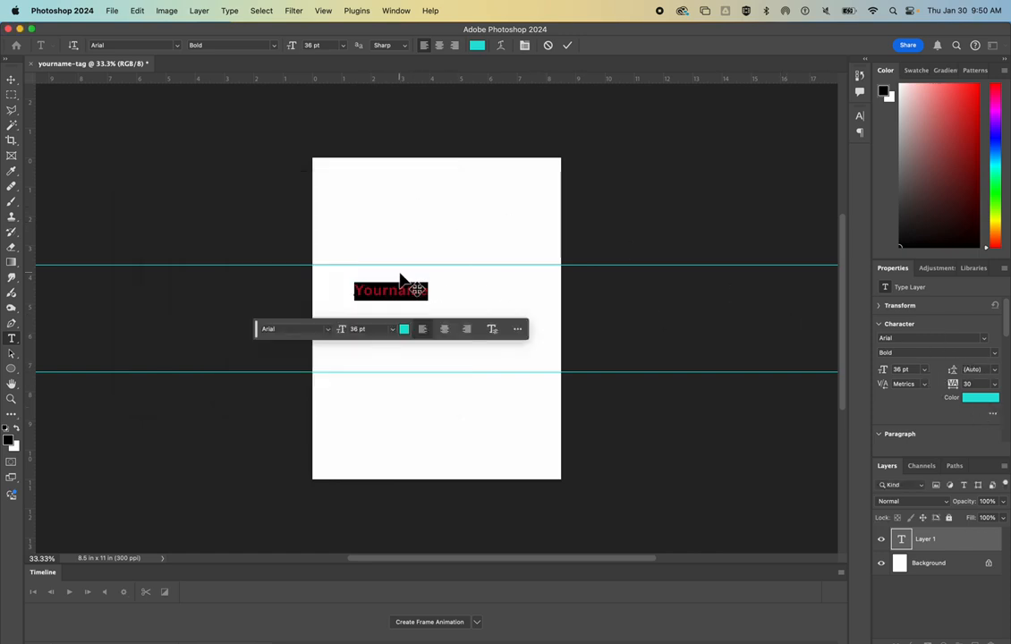
pyautogui.click(11, 80)
pyautogui.click(374, 214)
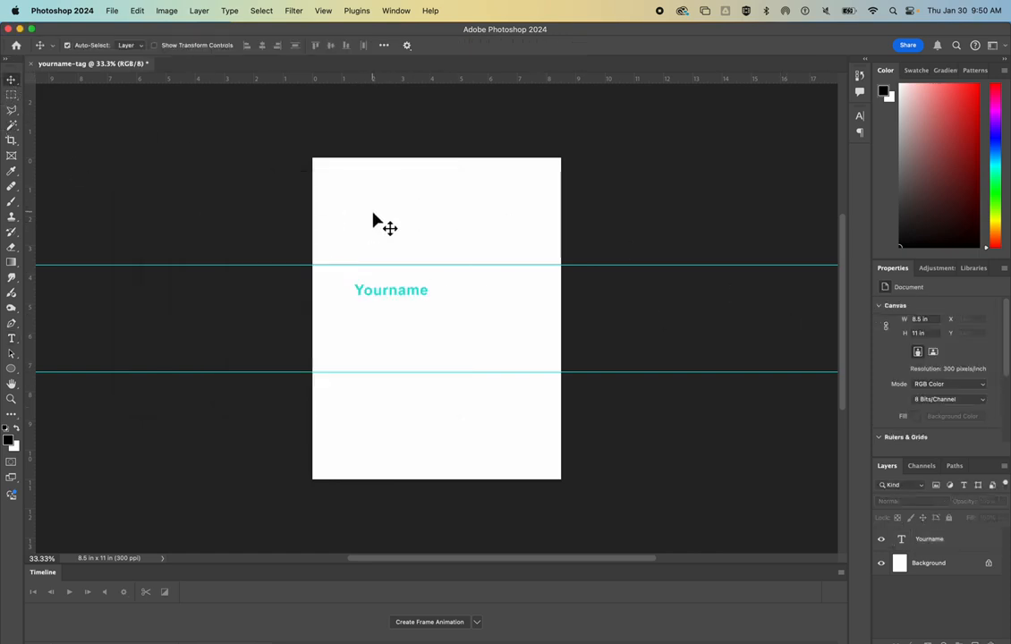
# Select the "Yourname" text for editing and set its font size to 72 pt
pyautogui.click(402, 295)
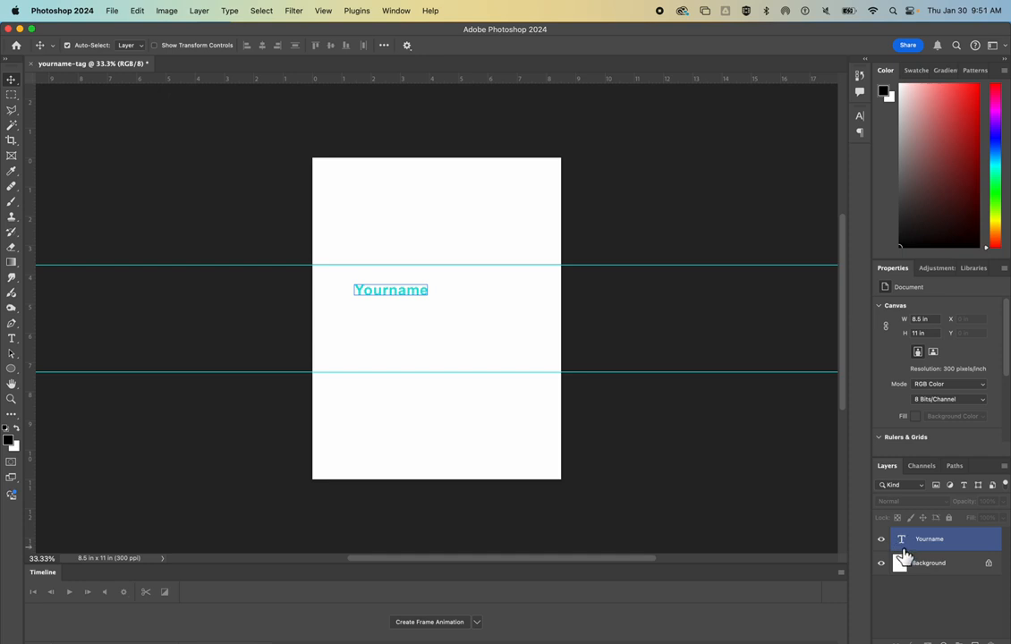
pyautogui.click(396, 294)
pyautogui.doubleClick(397, 293)
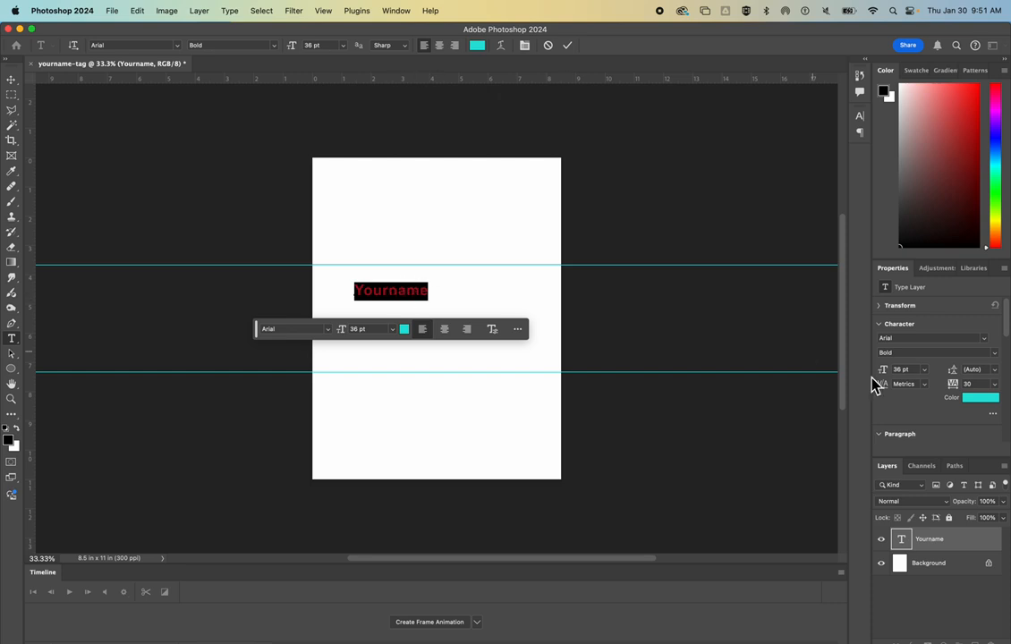
pyautogui.click(925, 370)
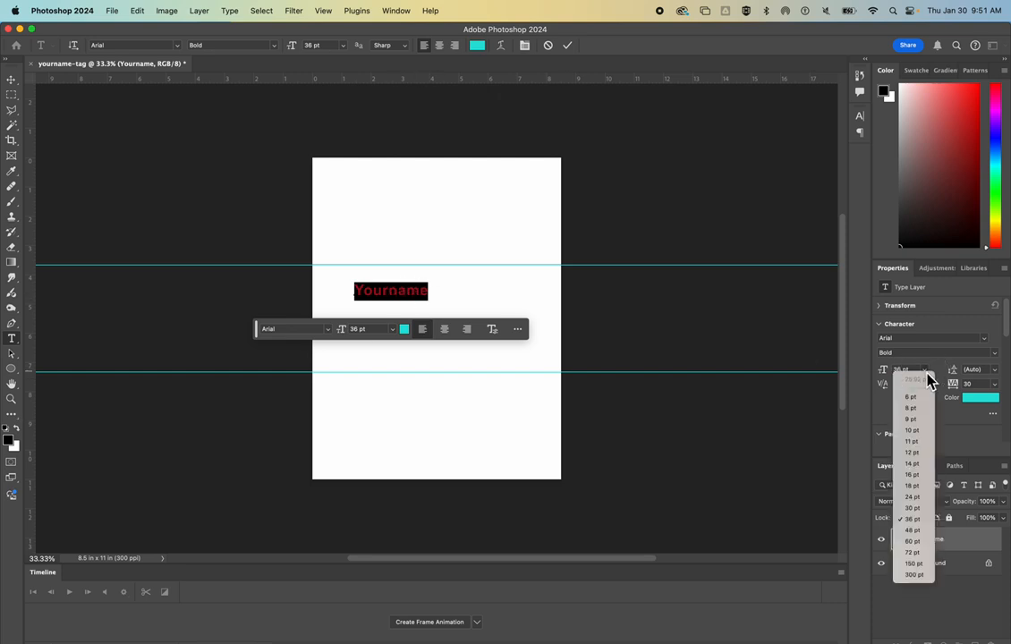
pyautogui.click(923, 553)
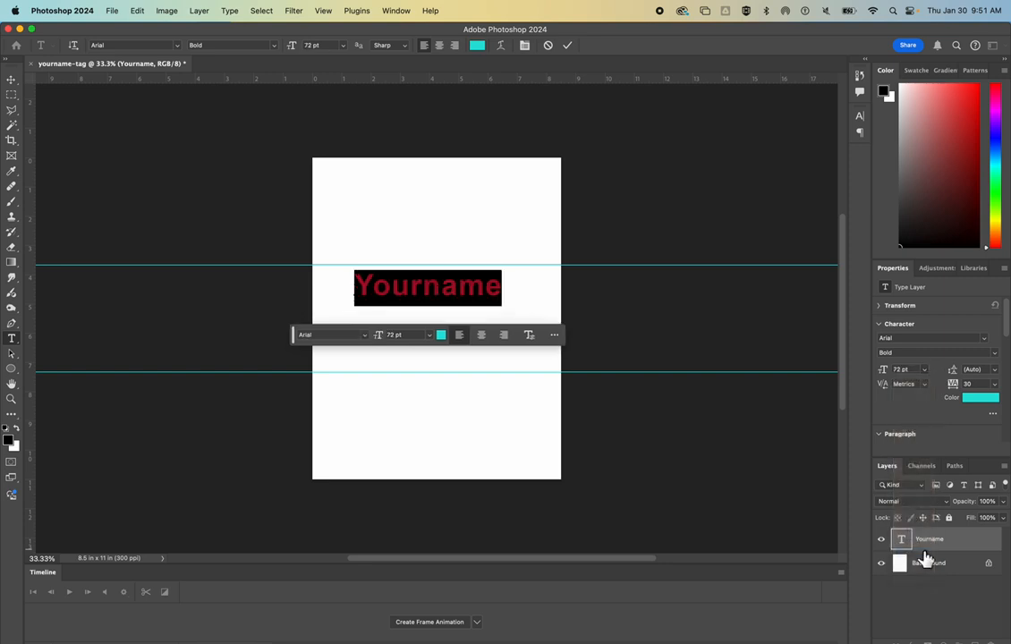
pyautogui.click(984, 339)
pyautogui.click(984, 339)
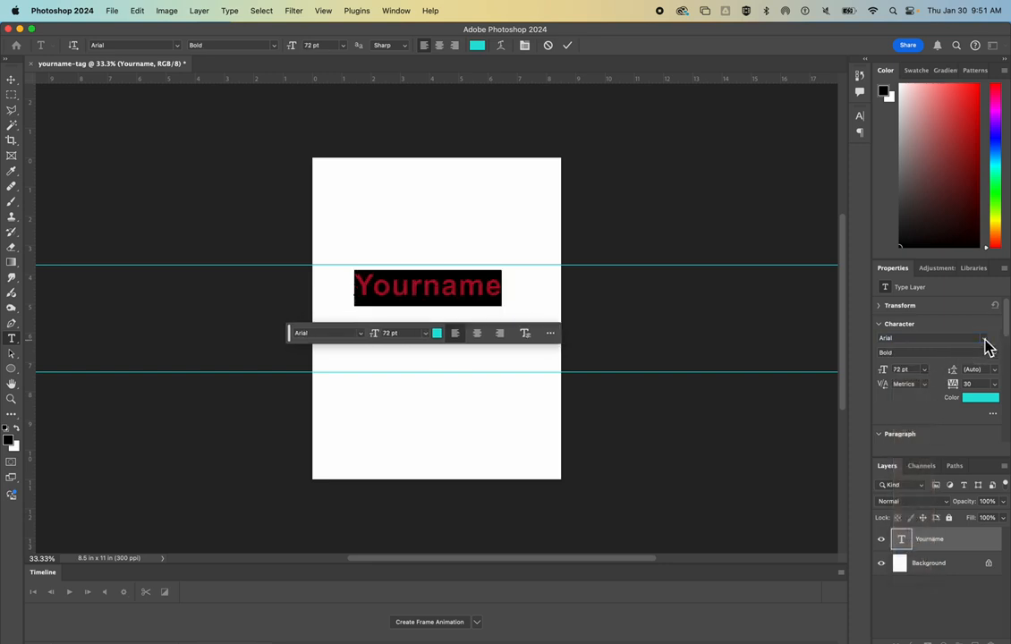
pyautogui.click(985, 340)
pyautogui.click(759, 177)
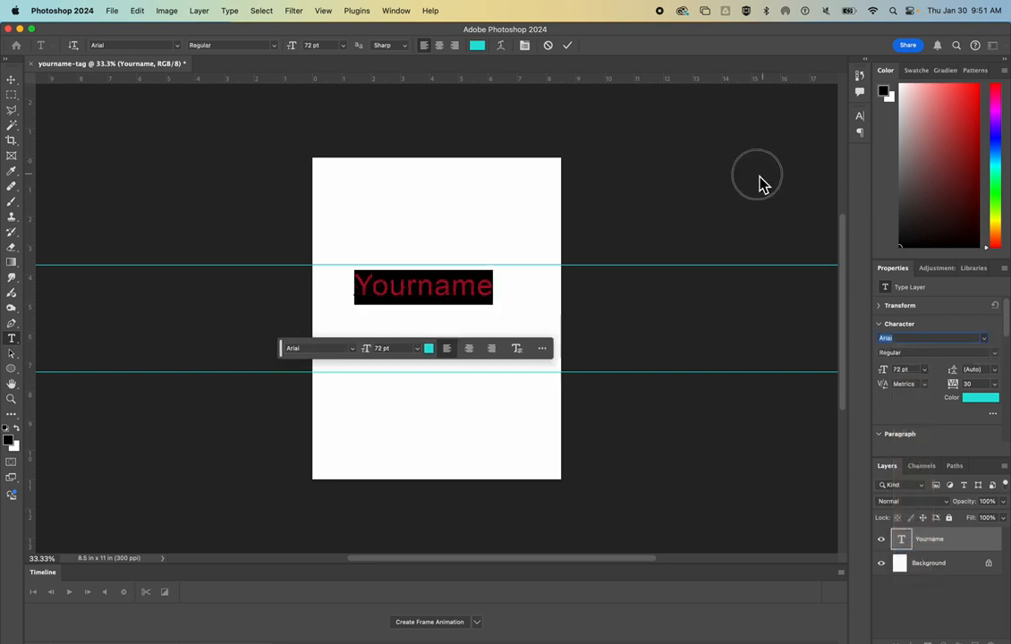
pyautogui.click(904, 338)
pyautogui.click(899, 339)
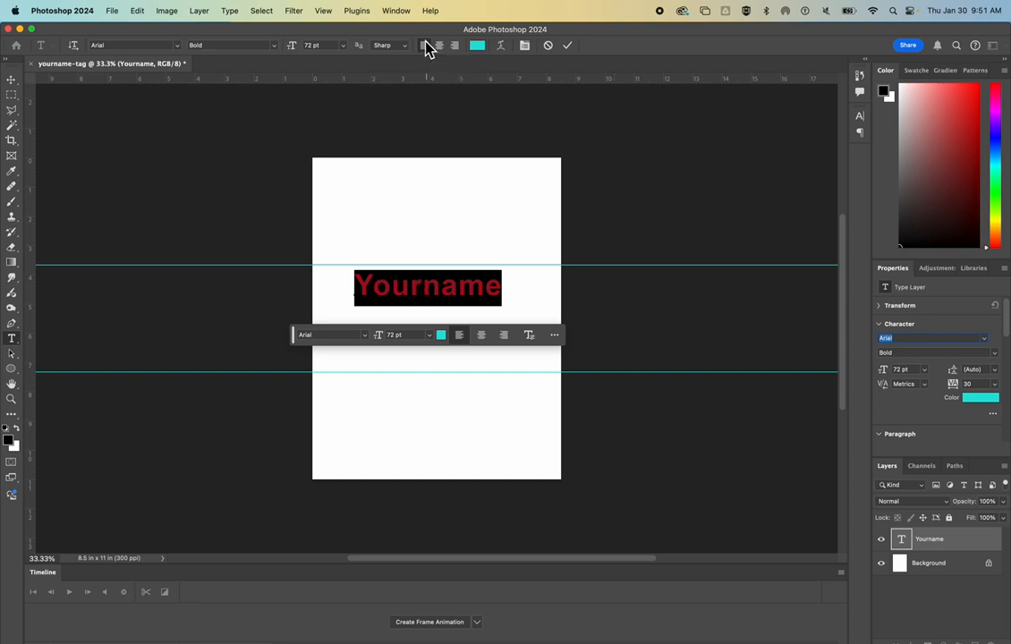
# Warp the "Yourname" text with the Arc style, horizontal, at +50% bend
pyautogui.click(502, 47)
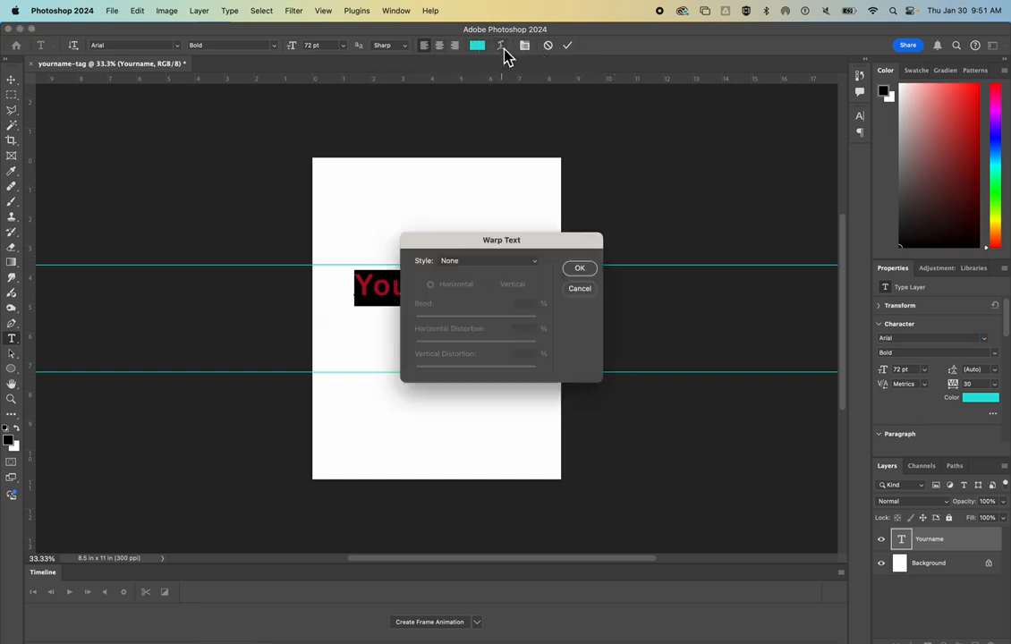
pyautogui.click(514, 262)
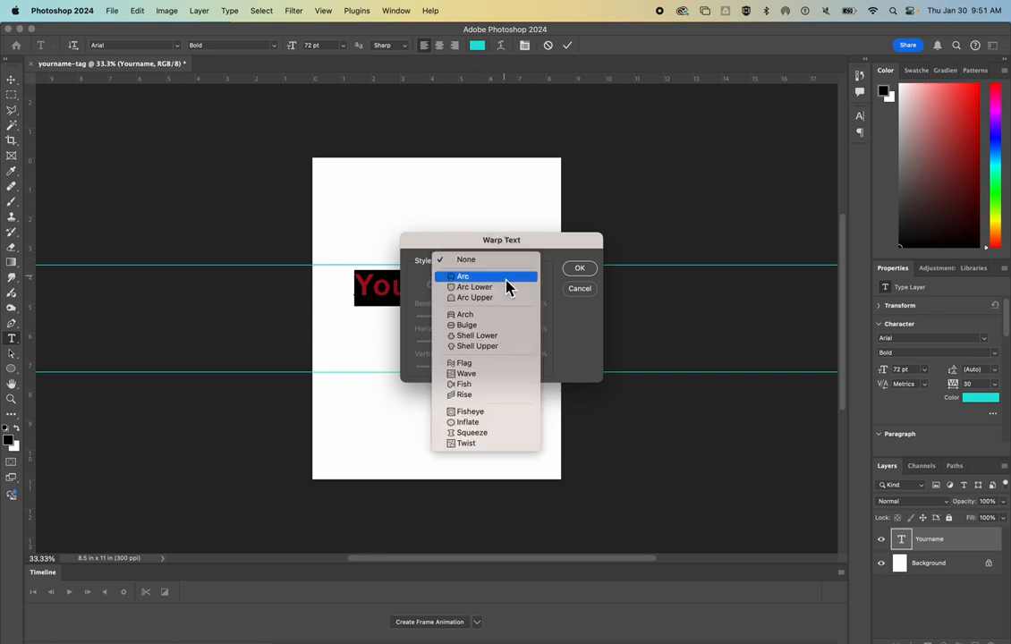
pyautogui.click(506, 278)
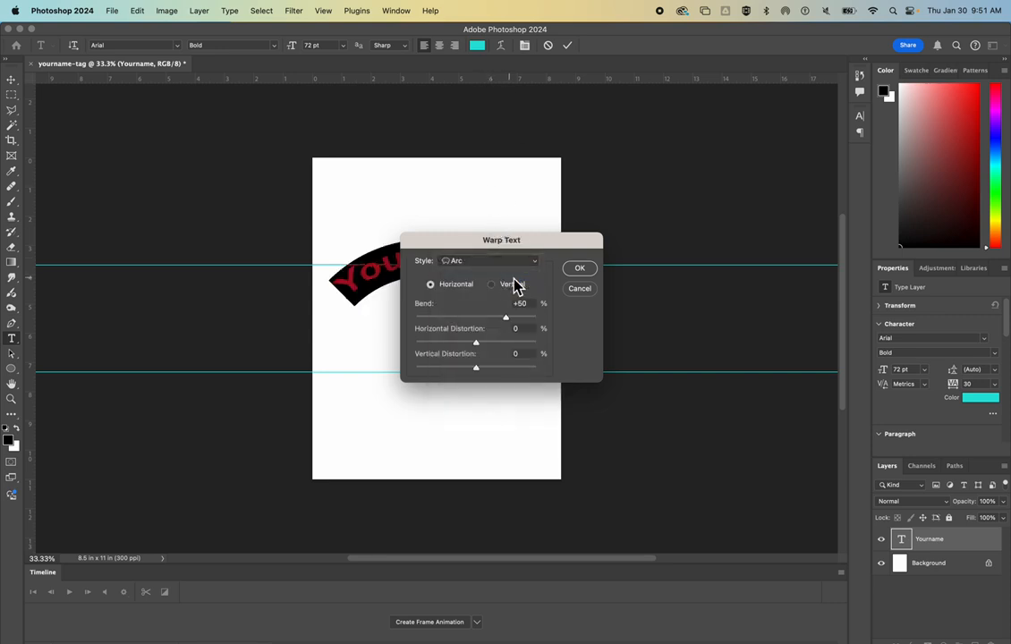
pyautogui.click(580, 270)
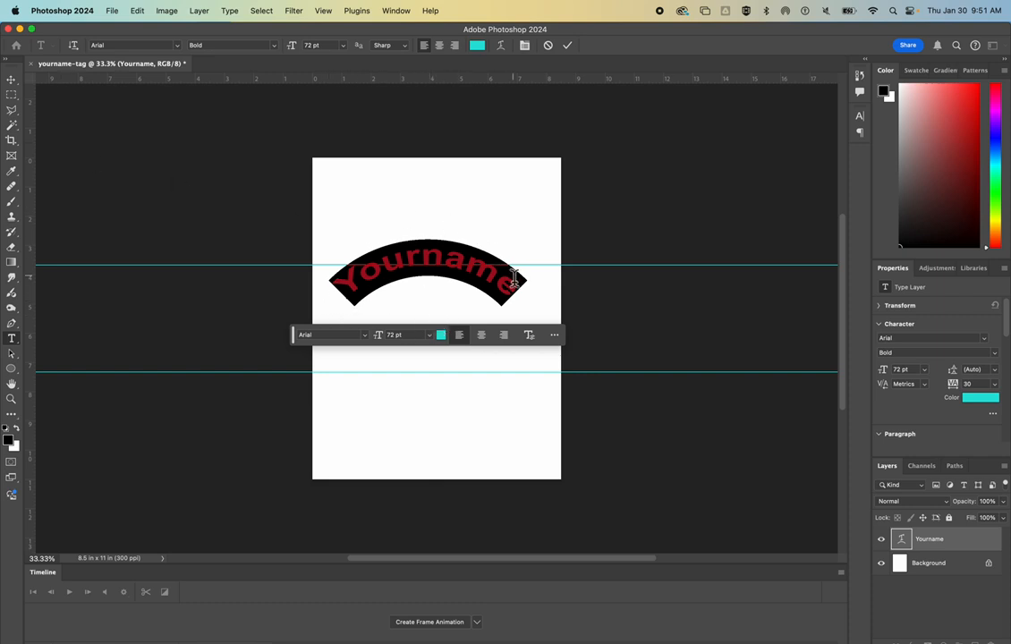
# Move the arched name down between the two guides and place a duplicate of it in the top third
pyautogui.click(11, 80)
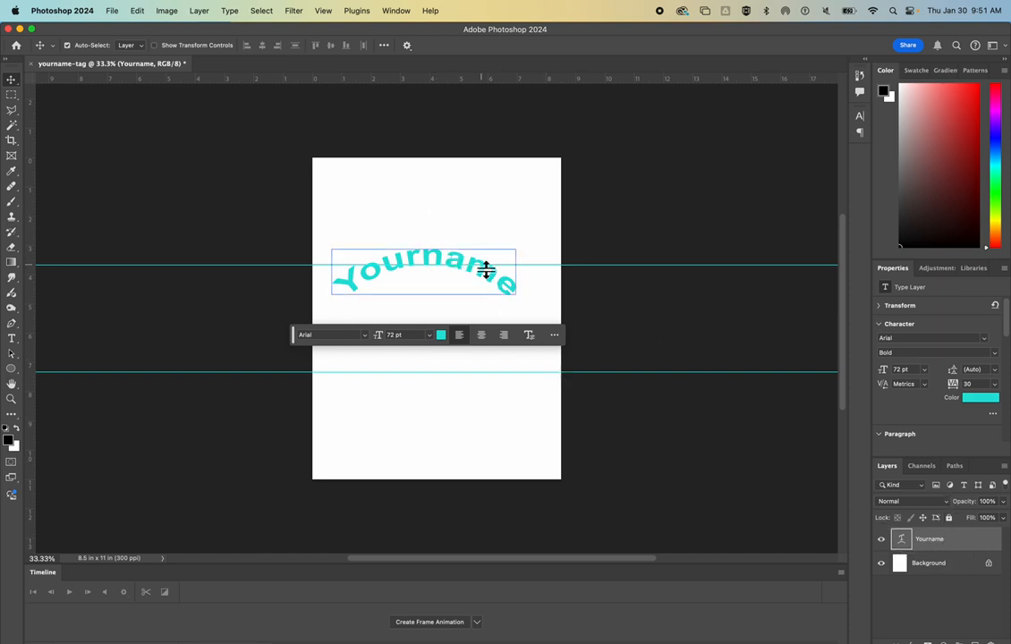
pyautogui.moveTo(487, 285); pyautogui.dragTo(490, 336)
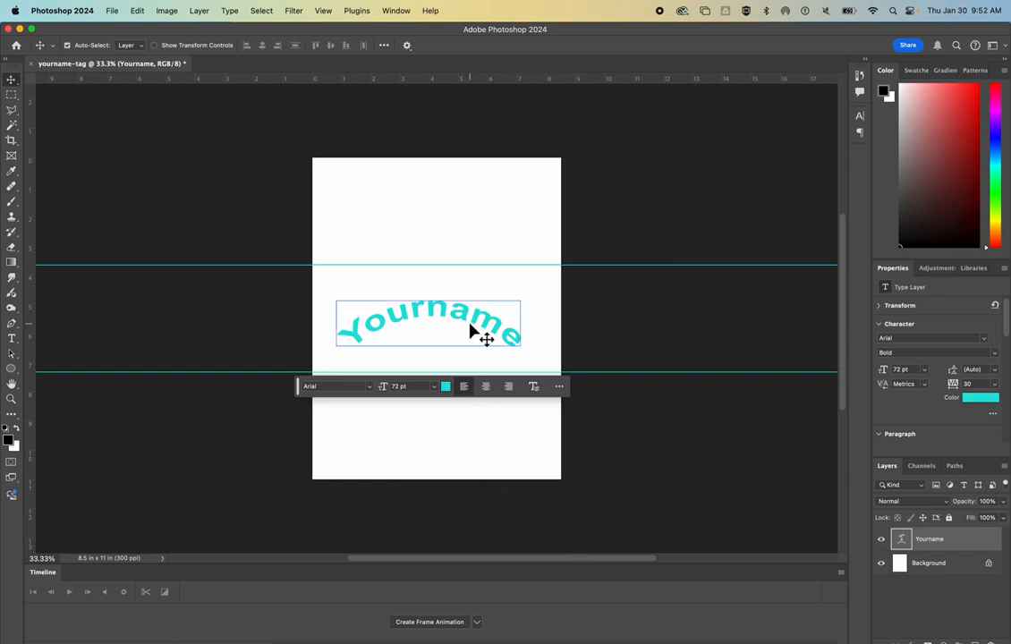
pyautogui.moveTo(474, 331); pyautogui.dragTo(472, 213)
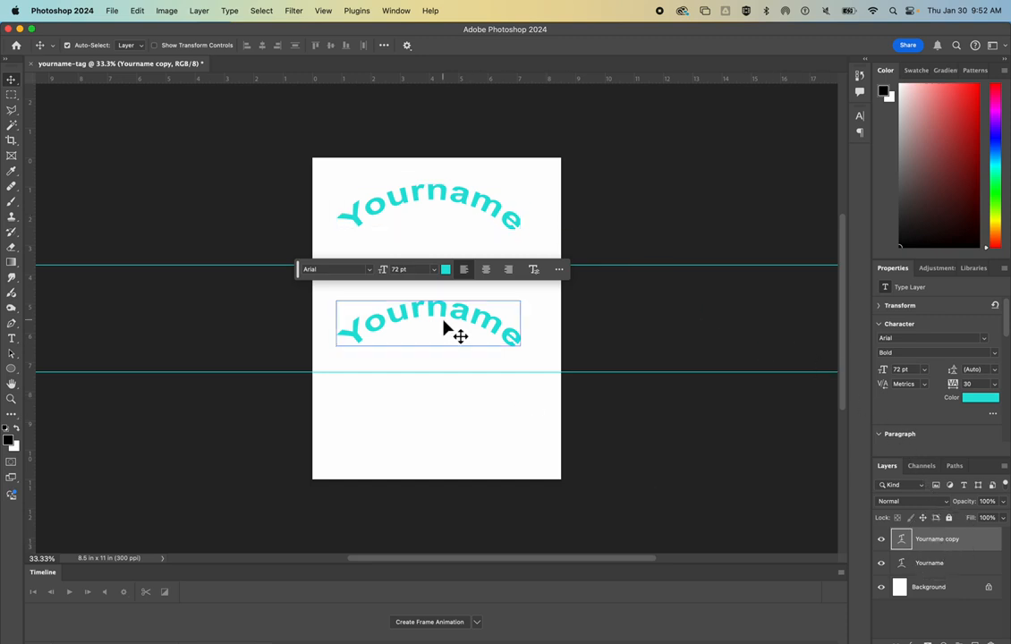
# Rotate the name copy in the top third by 180°
pyautogui.click(137, 12)
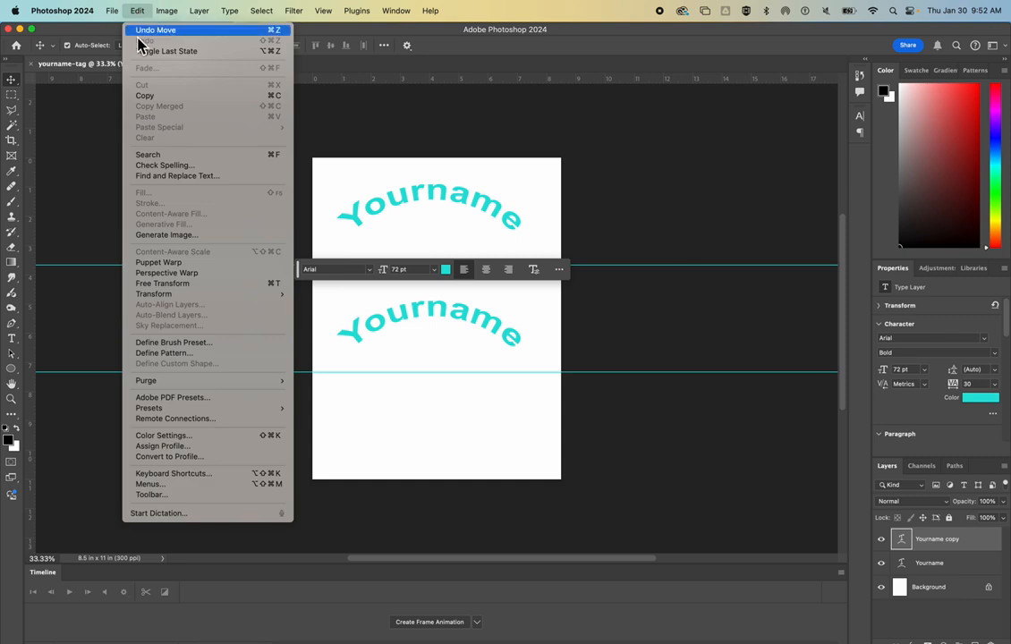
pyautogui.moveTo(203, 294)
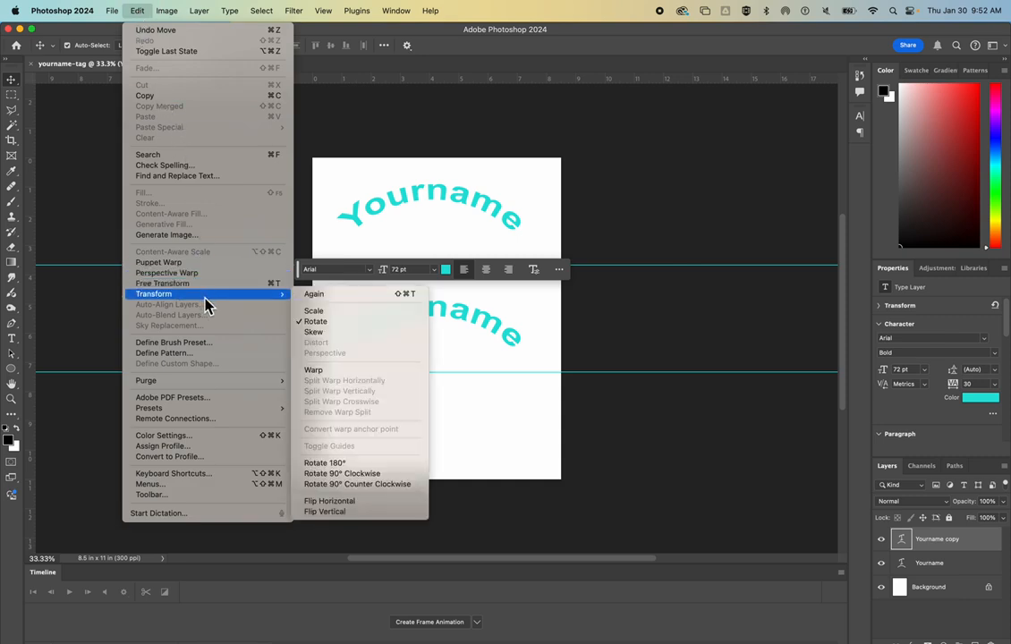
pyautogui.click(322, 321)
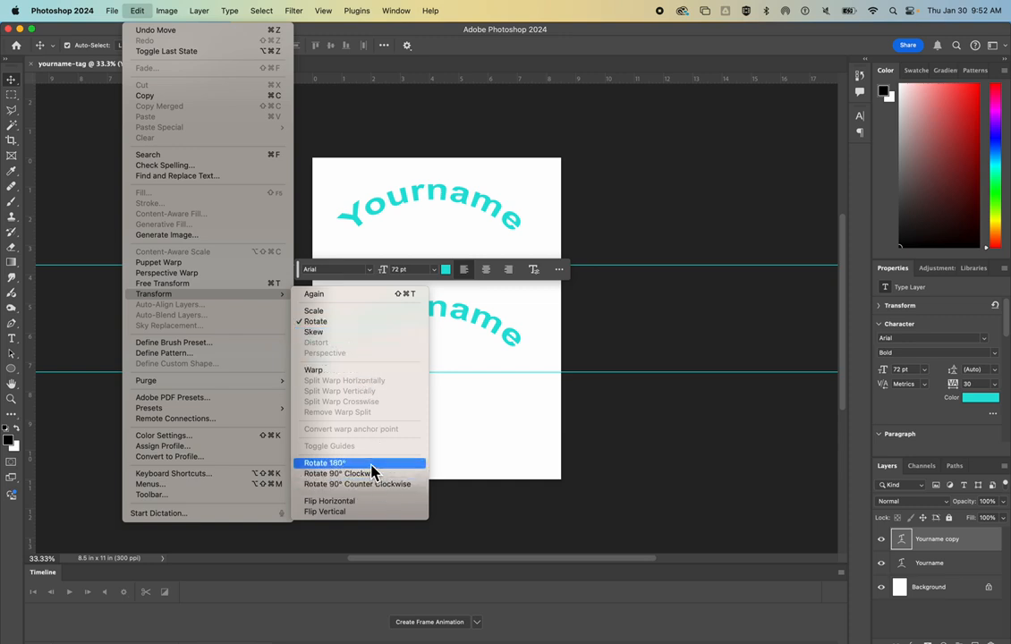
pyautogui.click(324, 463)
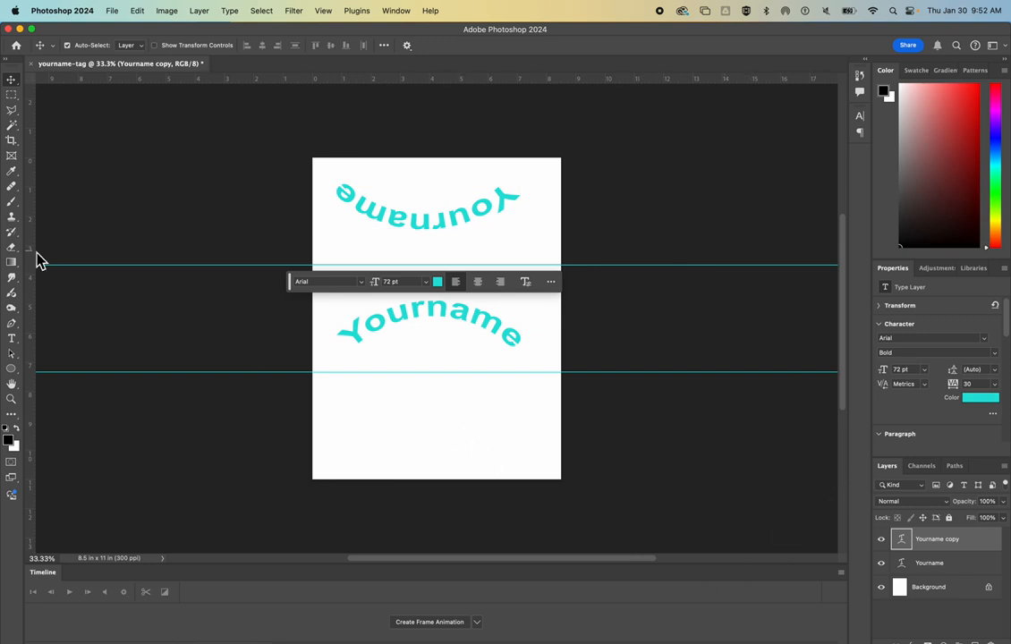
# Draw three short freehand black Brush strokes below the name in the middle third
pyautogui.click(11, 202)
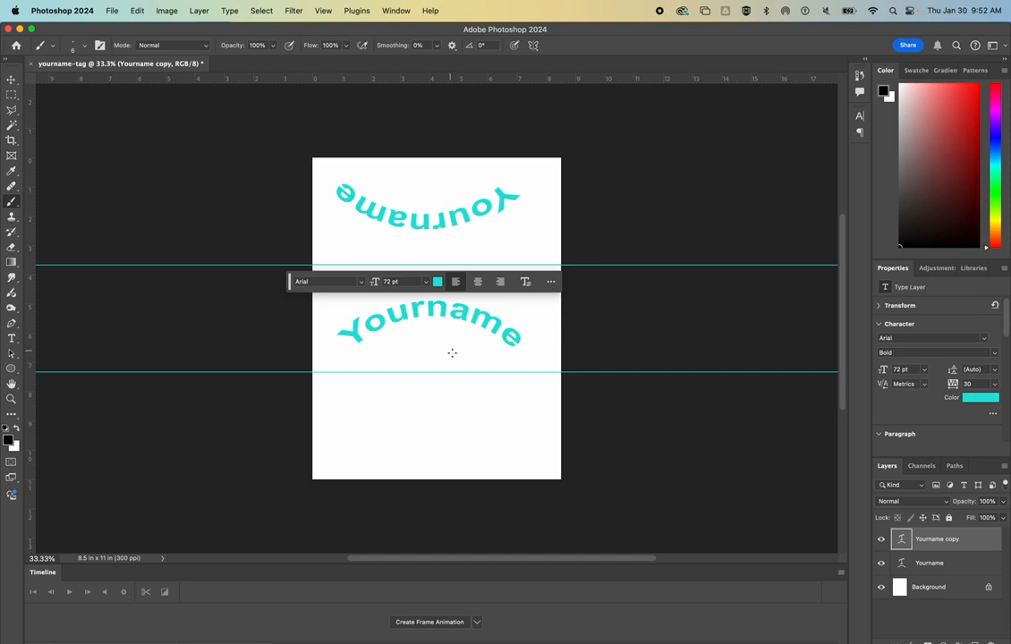
pyautogui.moveTo(433, 361)
pyautogui.mouseDown()
pyautogui.moveTo(425, 331)
pyautogui.moveTo(483, 344)
pyautogui.mouseUp()
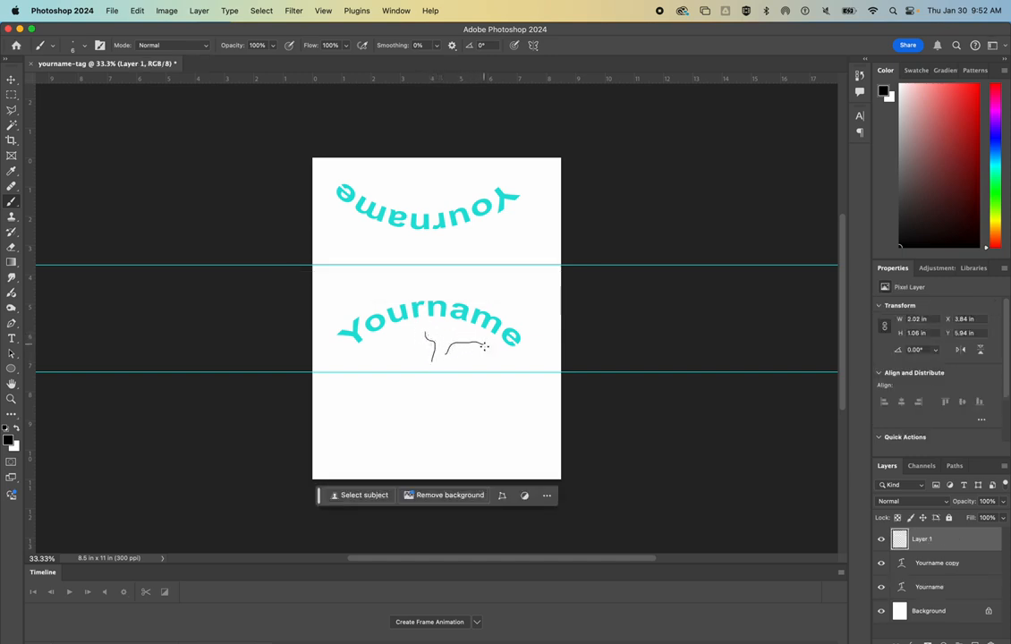
pyautogui.moveTo(422, 355); pyautogui.dragTo(395, 340)
# Delete Layer 1, which holds the freehand brush strokes
pyautogui.click(139, 12)
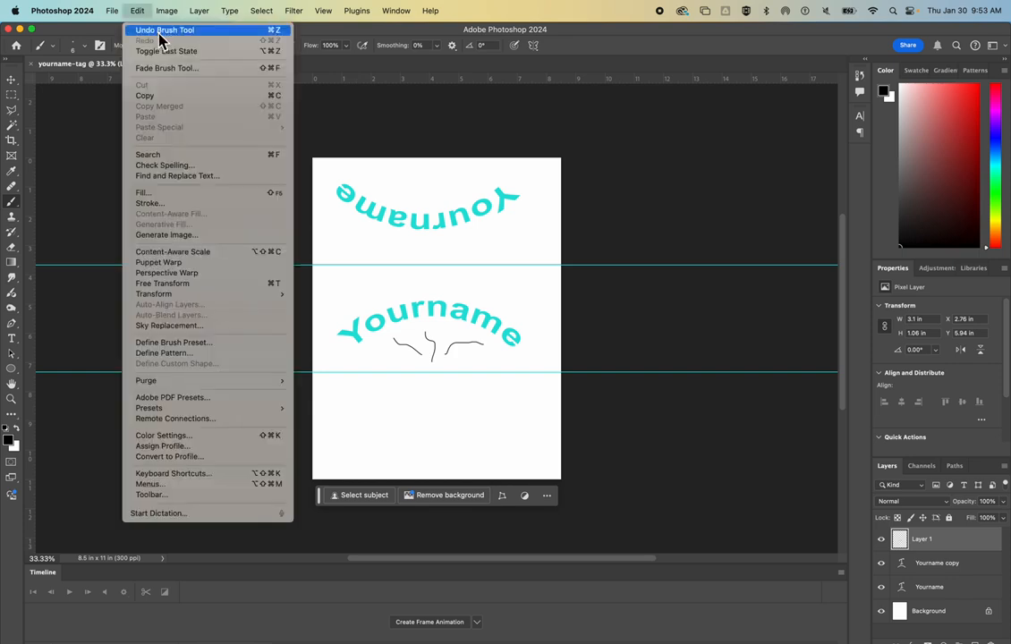
pyautogui.click(276, 36)
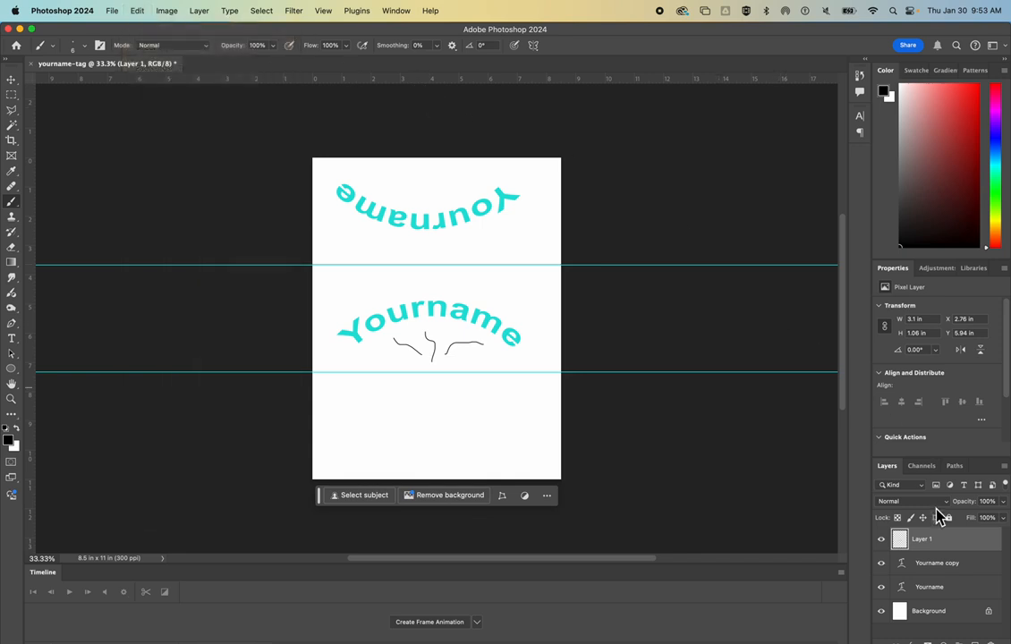
pyautogui.moveTo(947, 548); pyautogui.dragTo(996, 641)
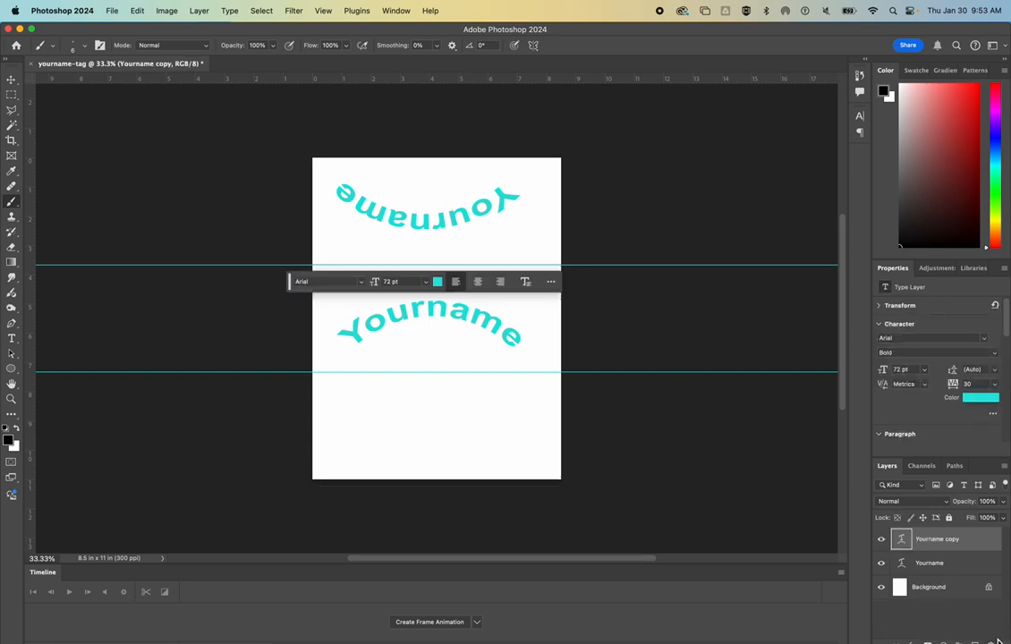